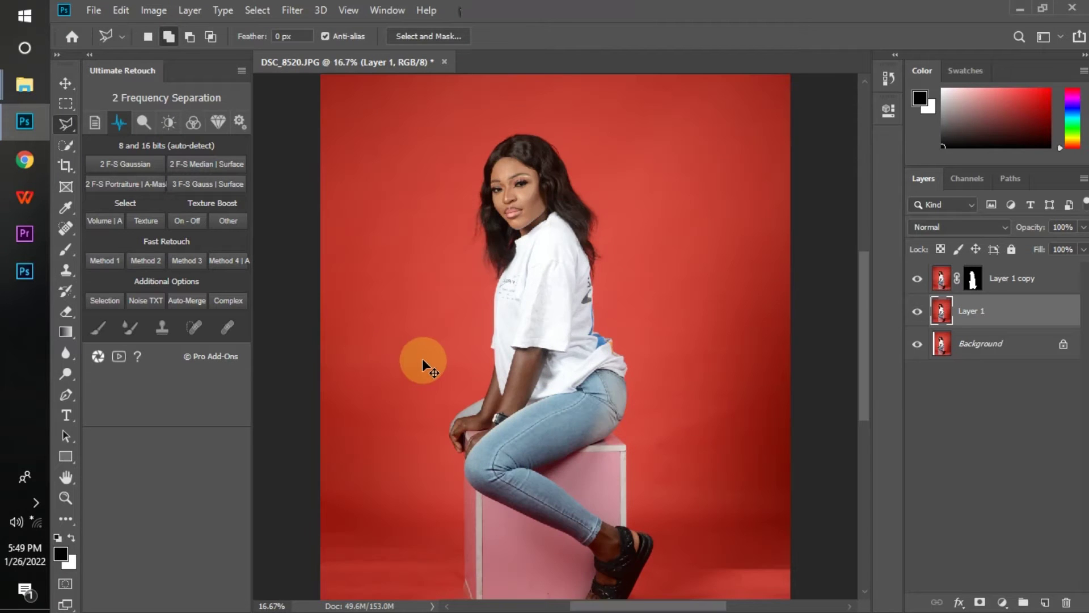
key(ctrl+minus)
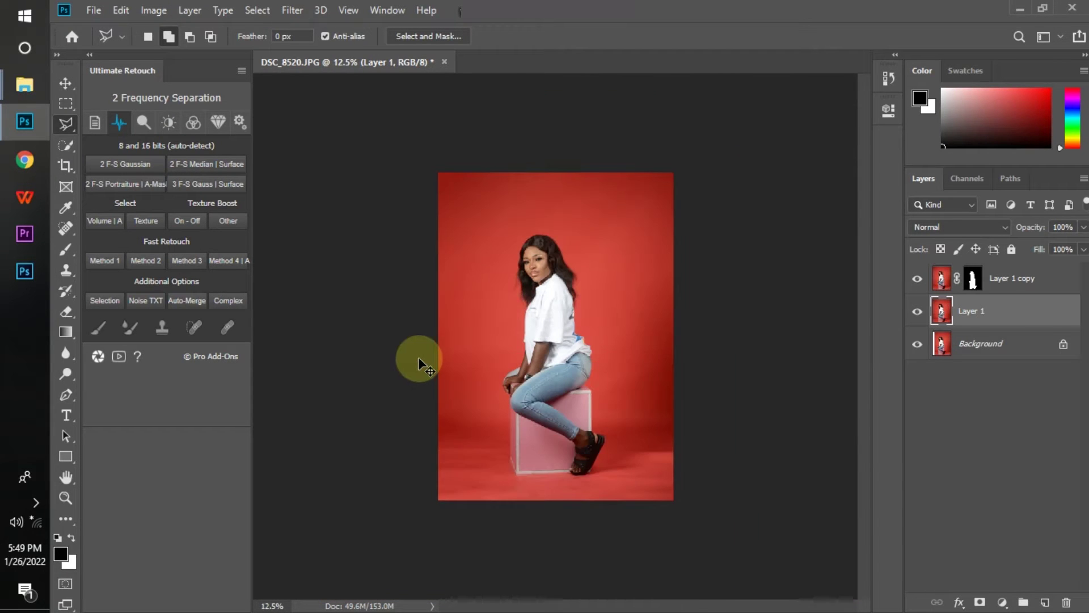
key(ctrl+plus)
key(ctrl+minus)
key(ctrl+minus)
key(ctrl+plus)
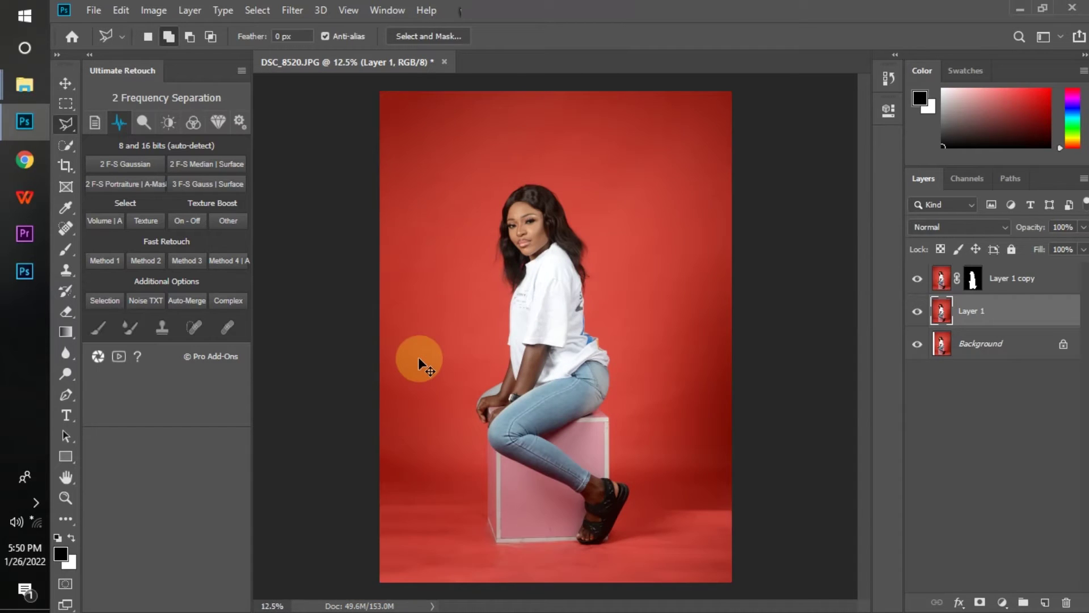
key(ctrl+plus)
key(ctrl+minus)
key(ctrl+minus)
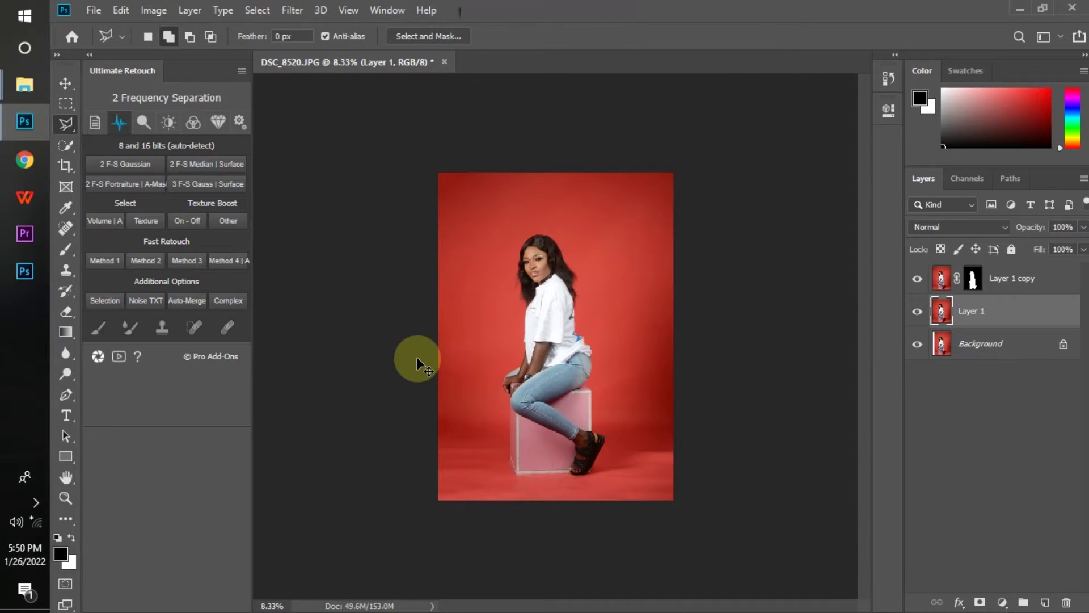
key(ctrl+plus)
key(ctrl+plus)
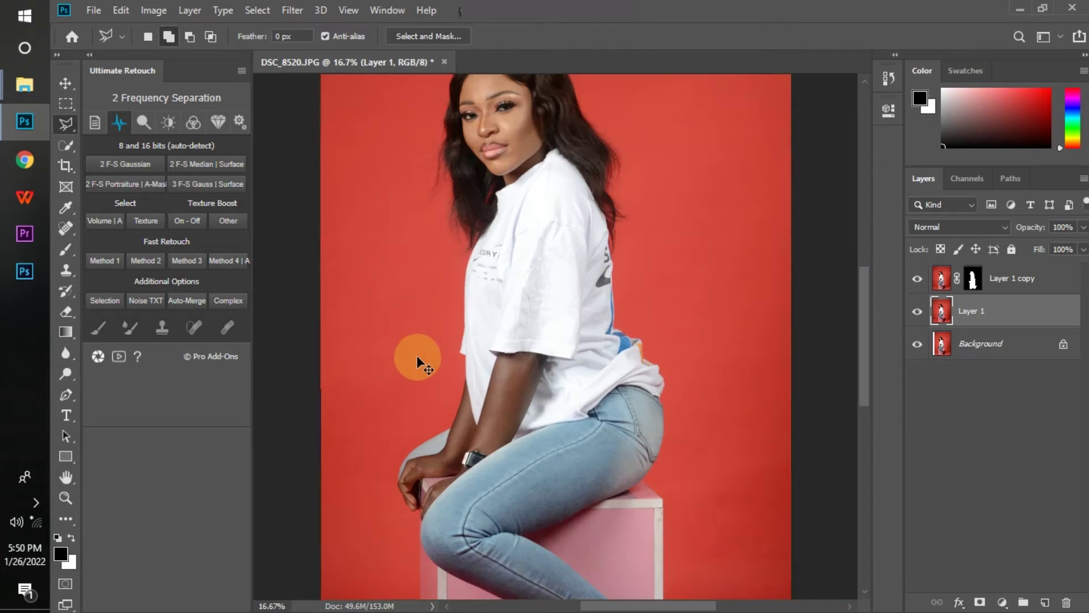
key(ctrl+minus)
key(ctrl+minus)
Draw a circular selection with the Elliptical Marquee tool and centre it around the woman's head and shoulders.
click(71, 105)
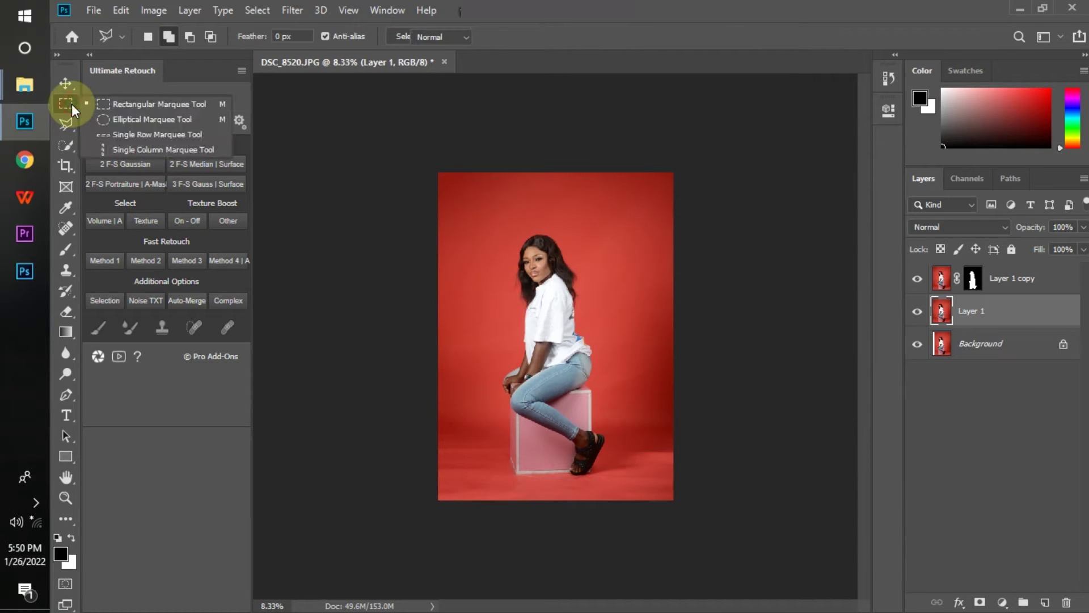
click(164, 118)
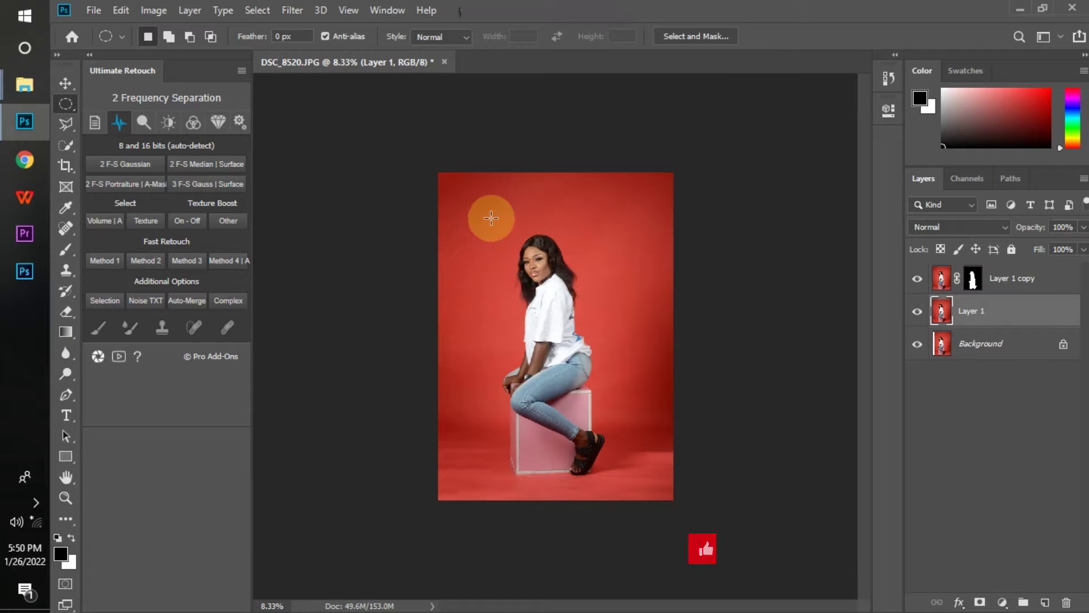
drag(491, 226, 706, 344)
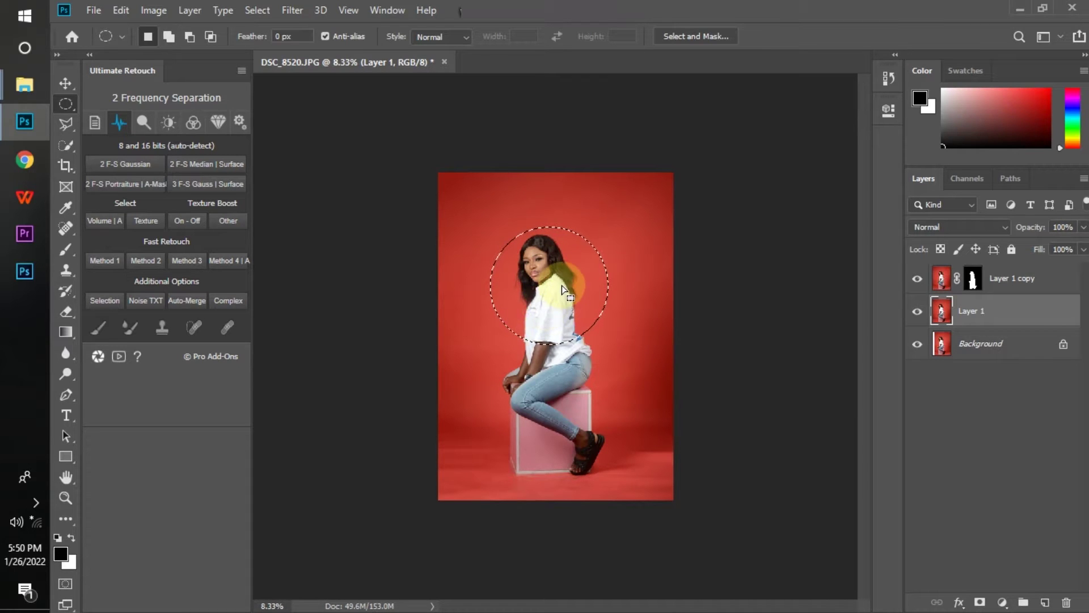
drag(557, 302, 549, 279)
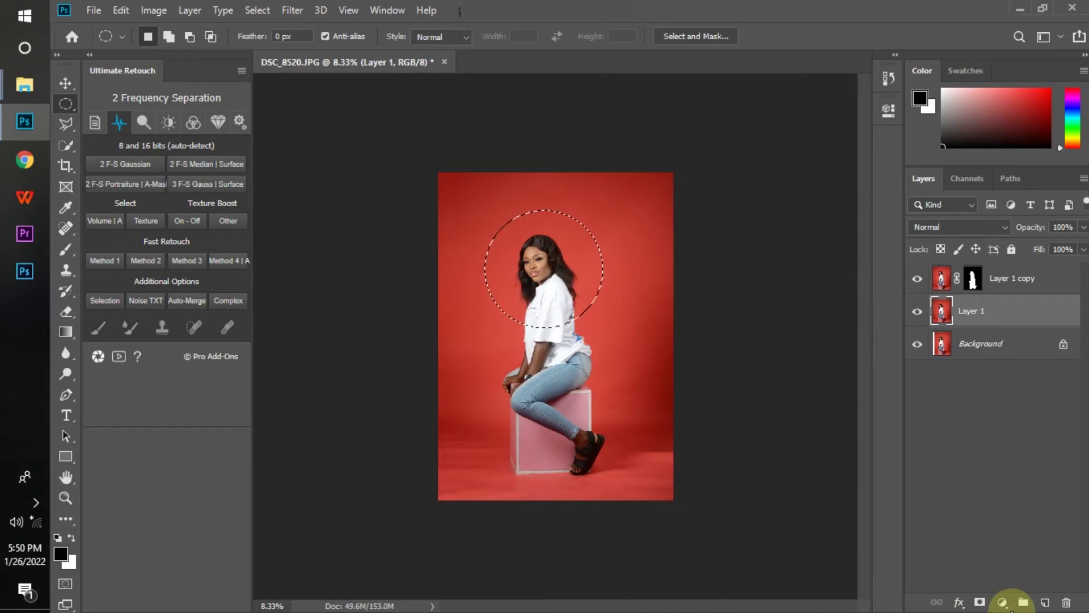
Add a Curves adjustment layer from the circular selection and raise the RGB midtones to brighten the circle behind her head.
click(1003, 603)
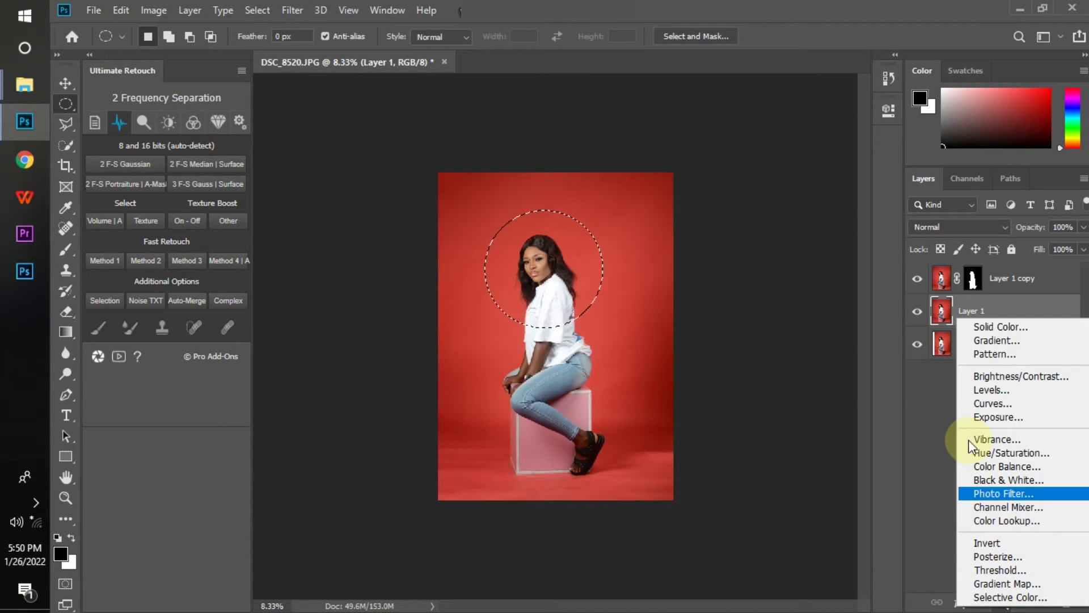
click(983, 400)
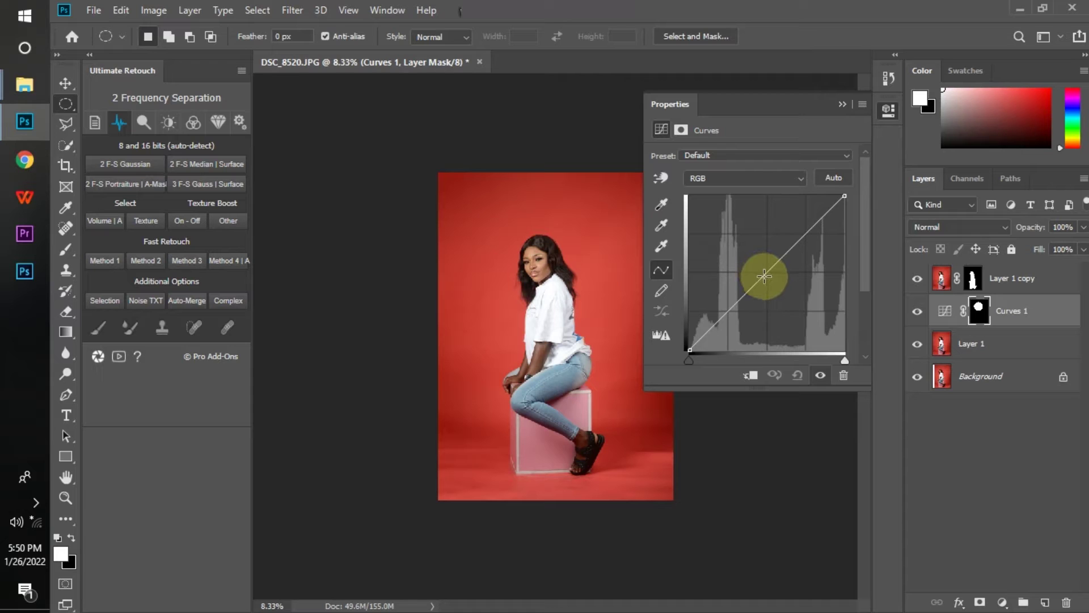
drag(762, 276, 749, 246)
key(ctrl+plus)
key(ctrl+plus)
key(ctrl+plus)
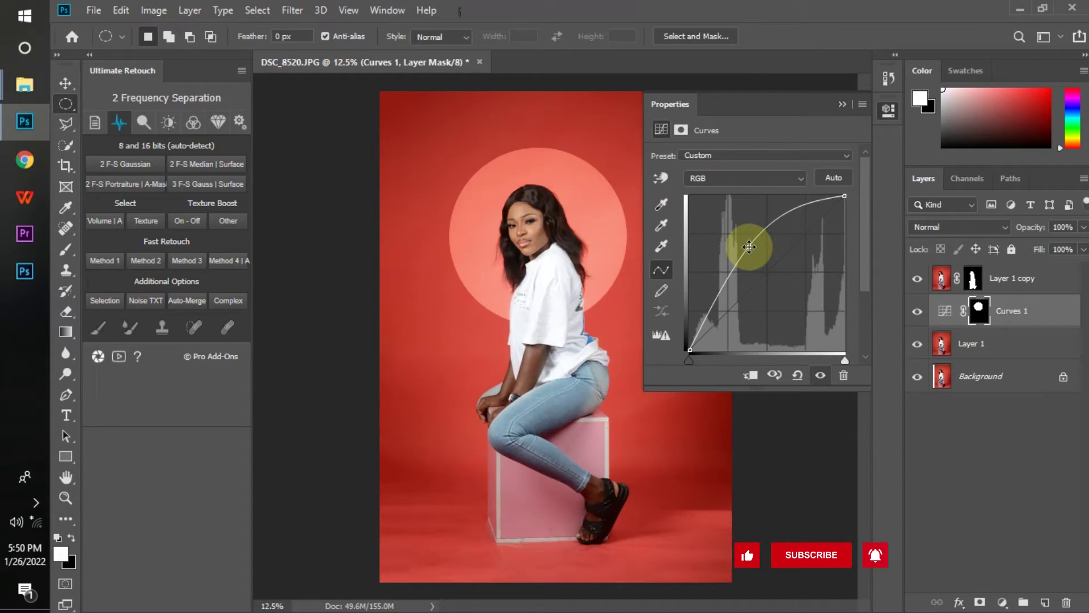
key(ctrl+minus)
key(ctrl+minus)
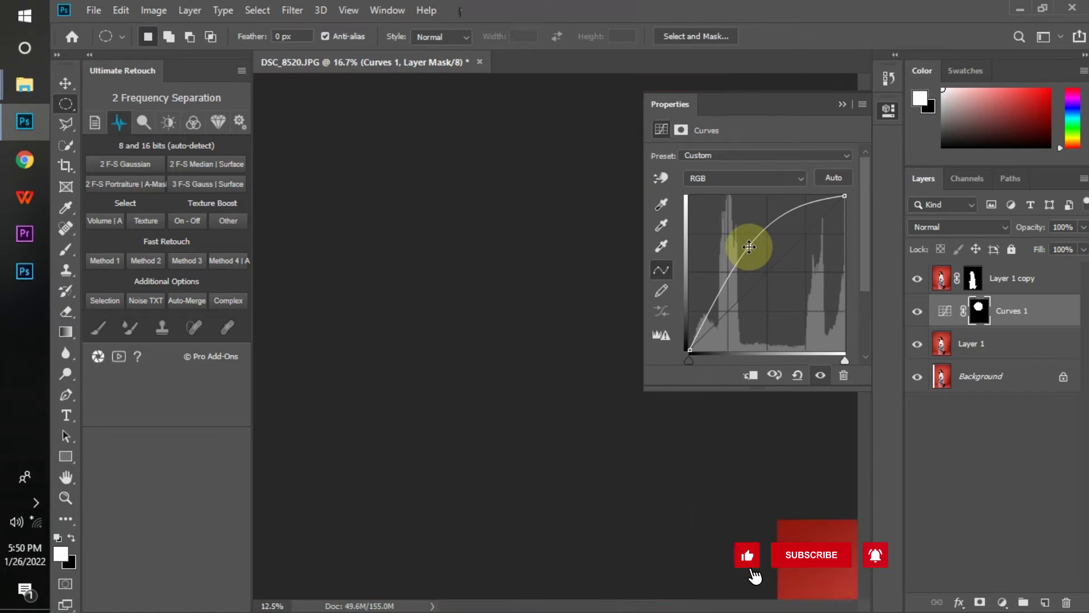
key(ctrl+plus)
key(ctrl+minus)
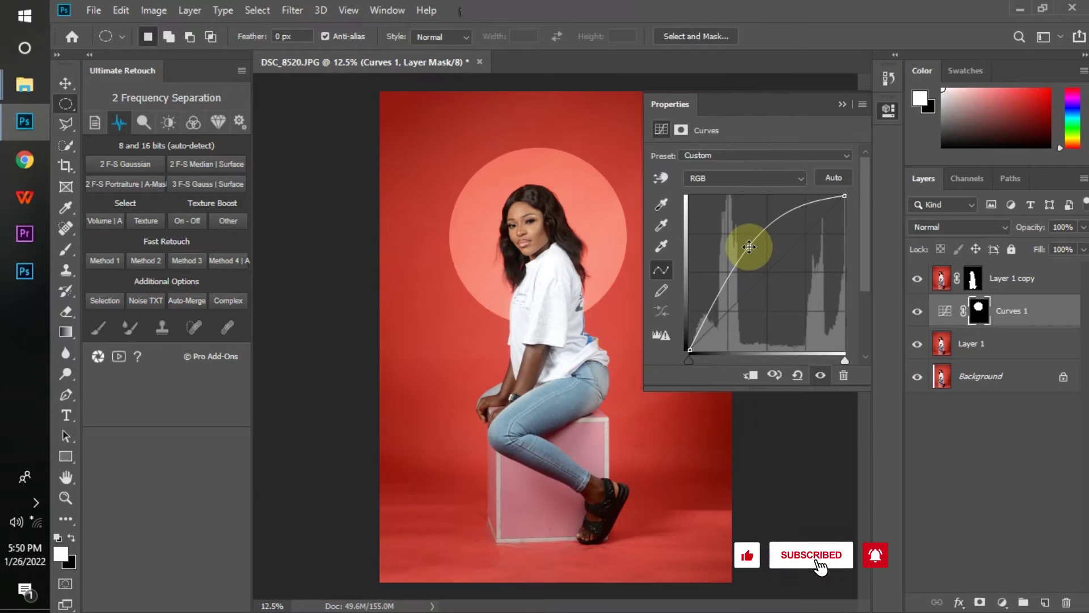
drag(749, 246, 748, 245)
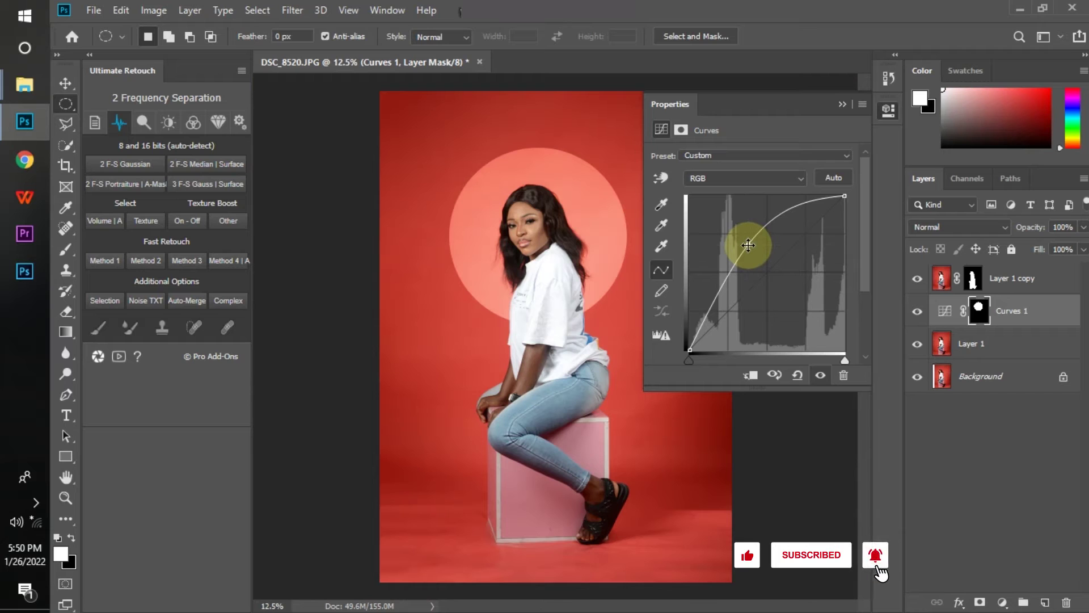
Try feathering the Curves 1 layer mask by 6.8 px in Select and Mask, and cancel the refinement.
click(980, 311)
click(834, 295)
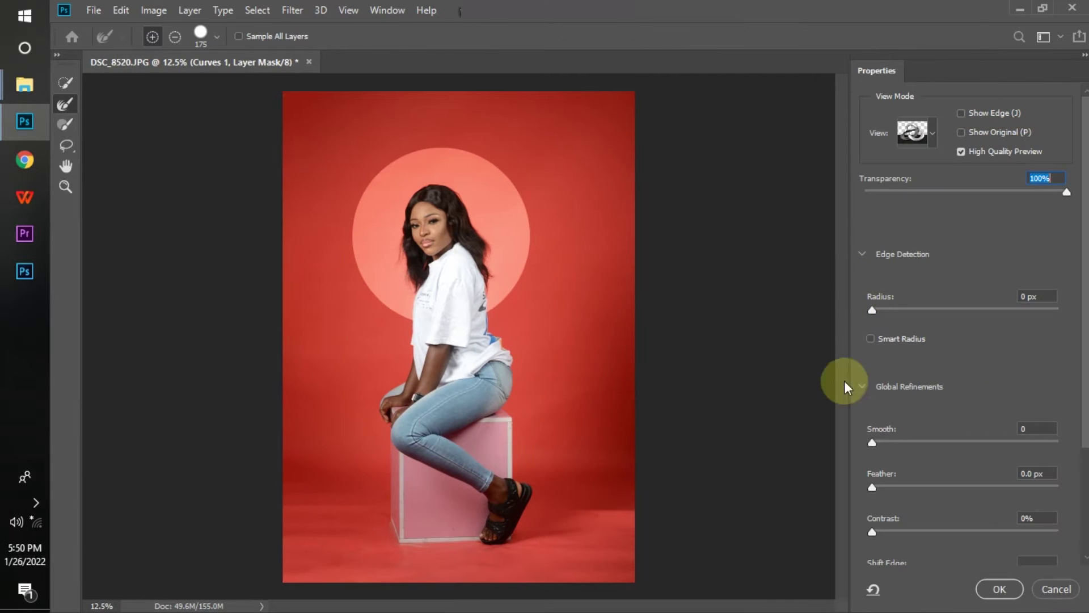
click(929, 489)
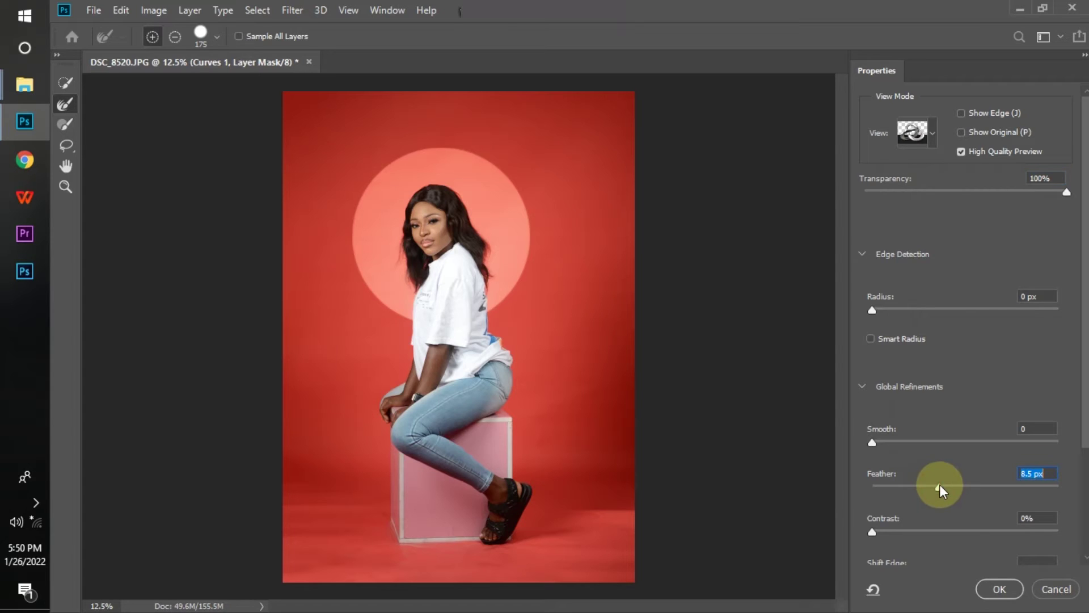
mouse_move(940, 484)
mouse_down()
mouse_move(970, 491)
mouse_move(932, 486)
mouse_up()
key(ctrl+plus)
key(ctrl+plus)
key(ctrl+minus)
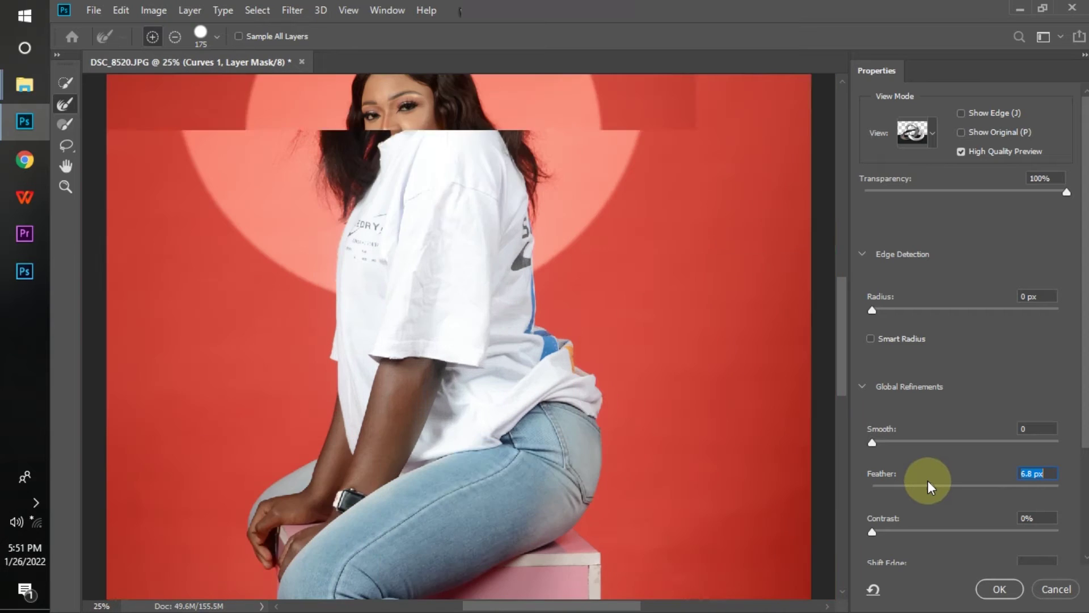
click(1043, 590)
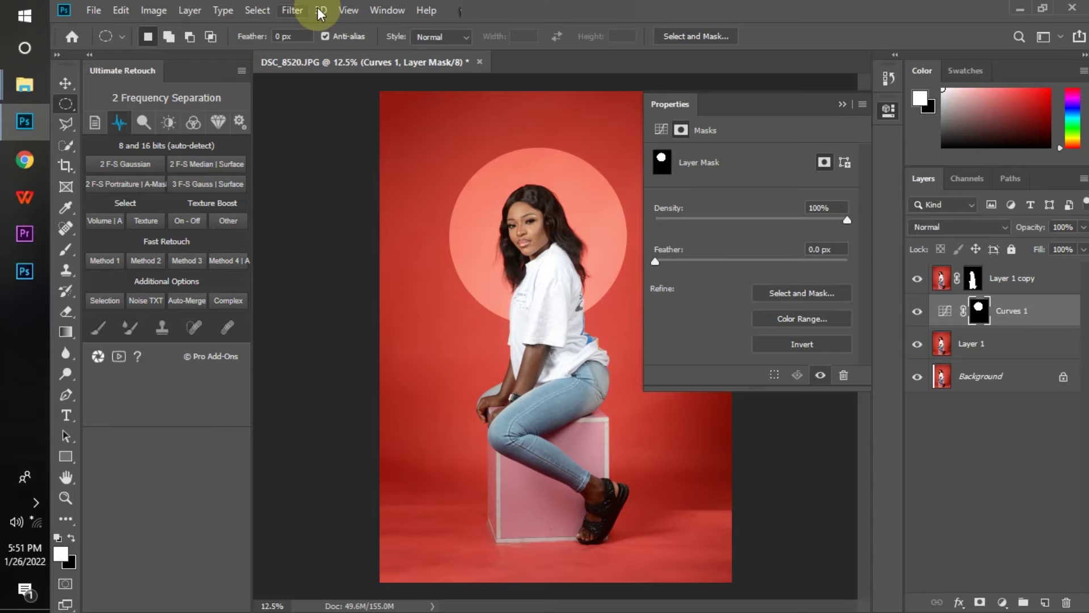
Try a Gaussian Blur with a 64.0 pixel radius on the Curves 1 layer mask and preview the circle's edge.
click(292, 11)
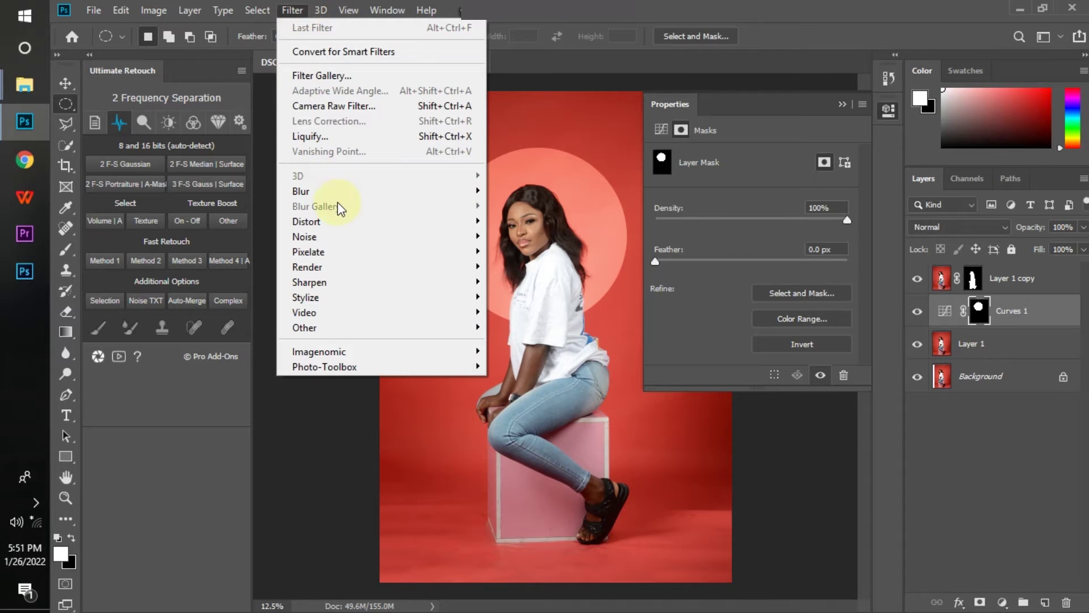
mouse_move(347, 193)
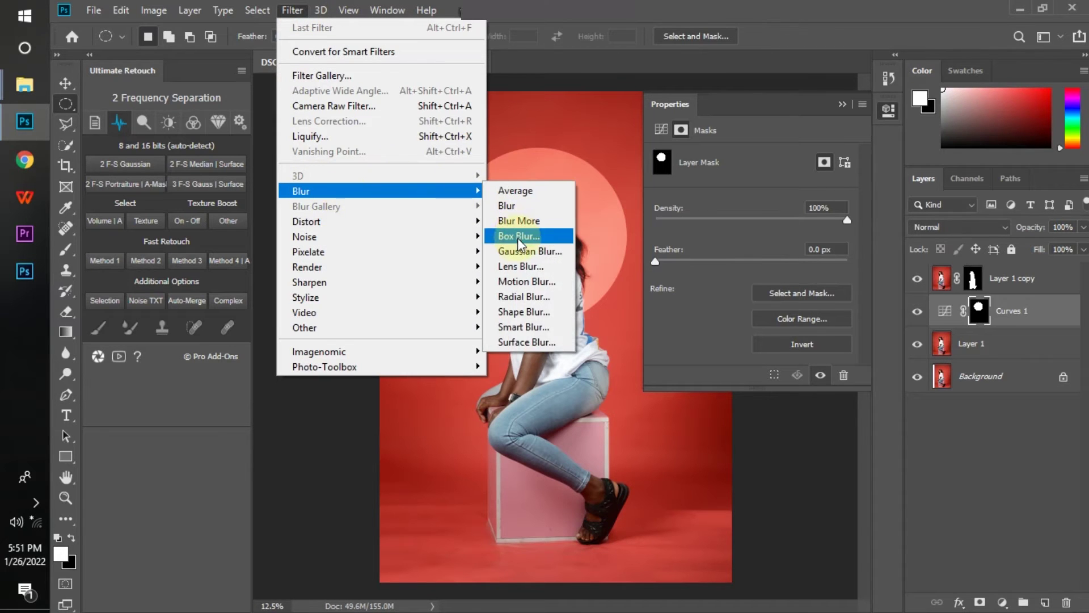
click(522, 253)
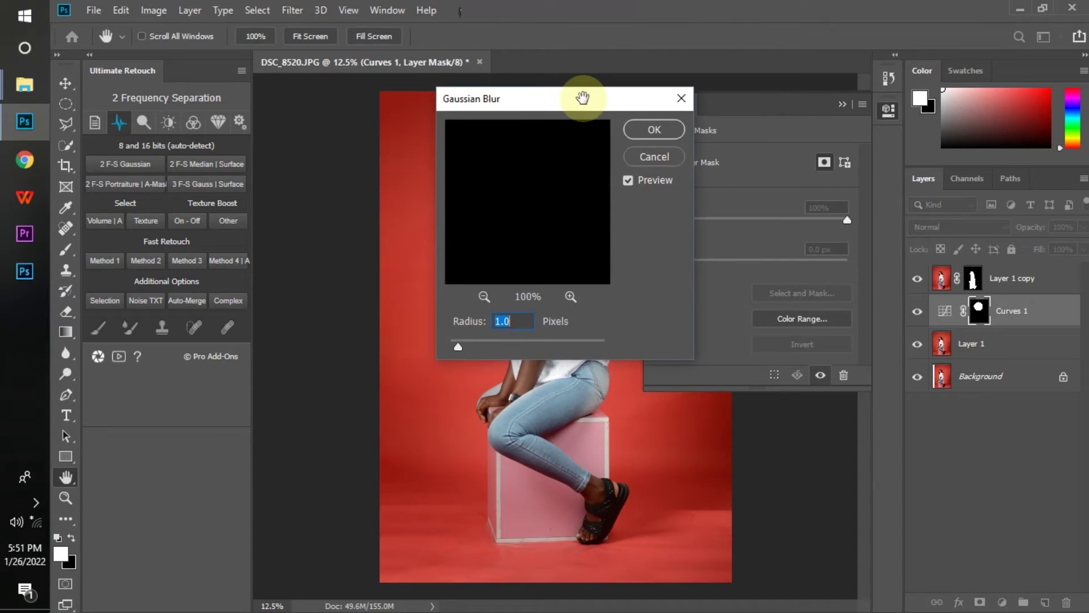
drag(584, 97, 795, 105)
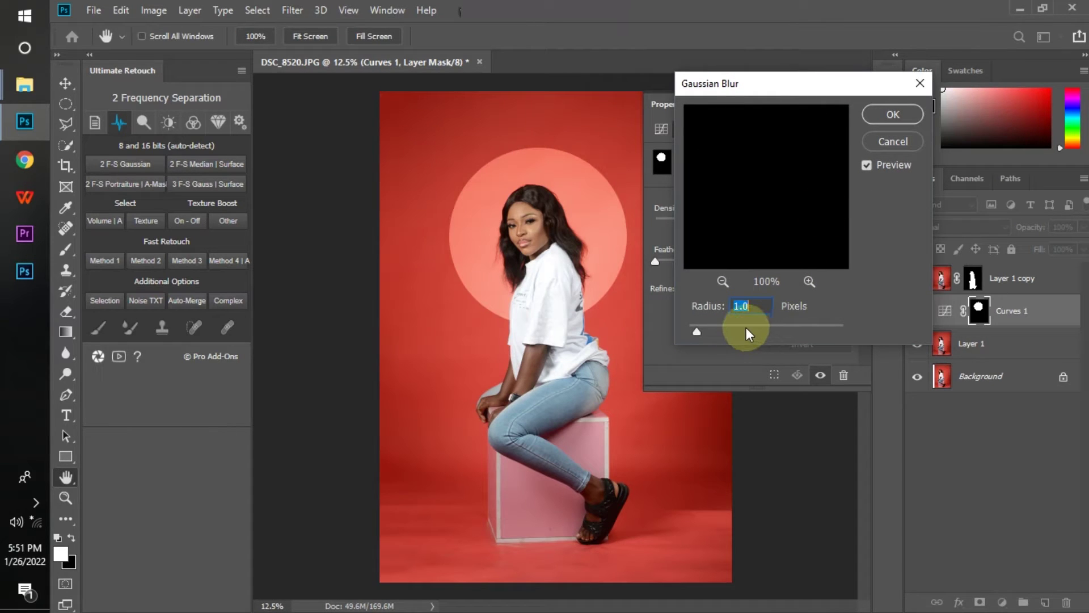
drag(747, 328, 778, 328)
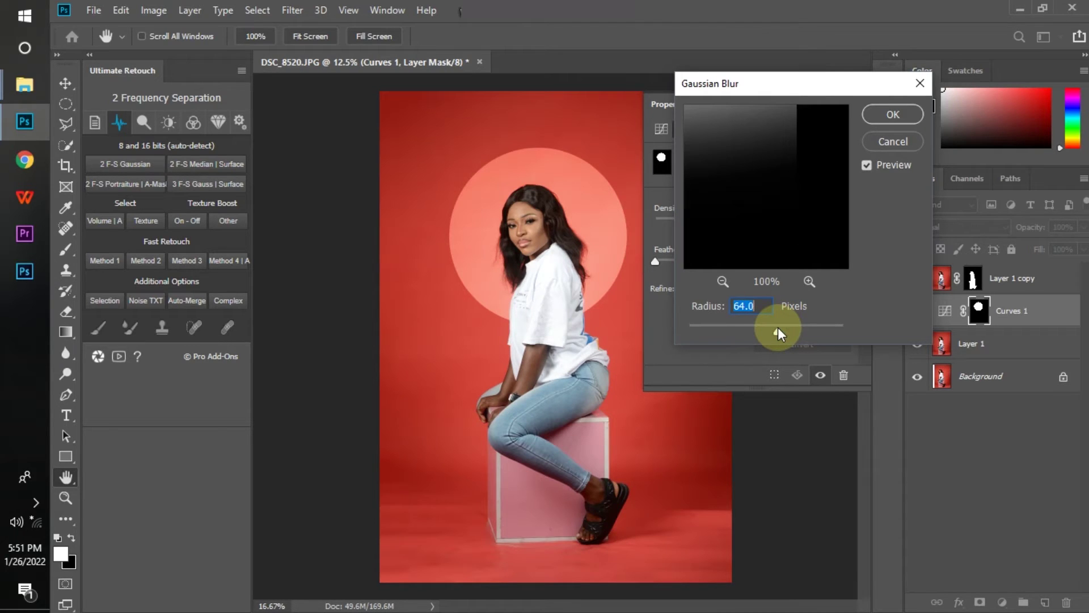
key(ctrl+plus)
key(ctrl+plus)
key(ctrl+plus)
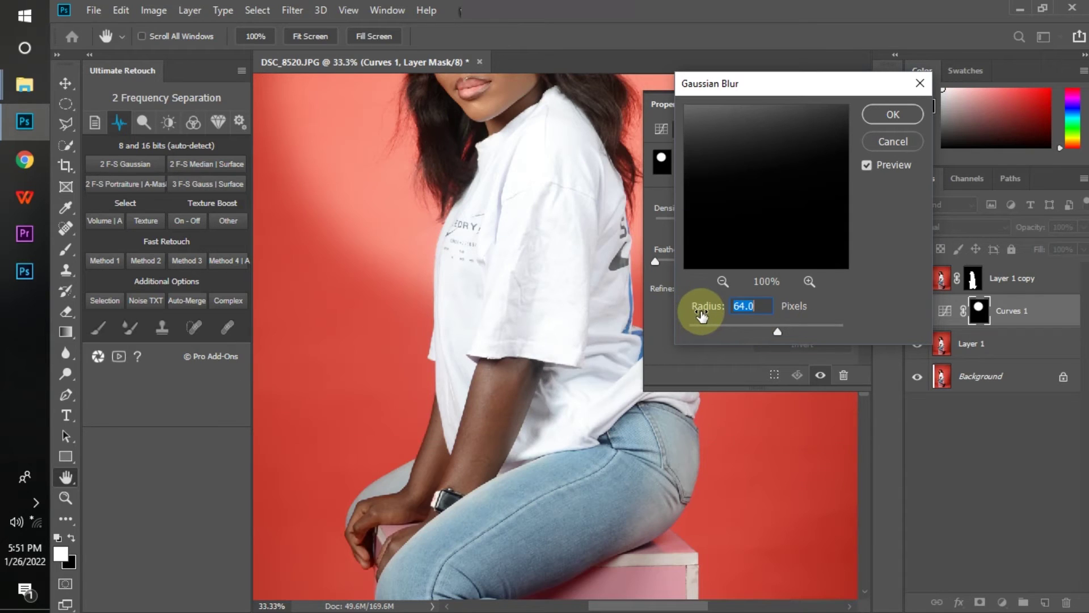
Reduce the Gaussian Blur radius to 31.8 pixels, preview the softer halo, and cancel the filter.
key(ctrl+minus)
key(ctrl+minus)
key(ctrl+minus)
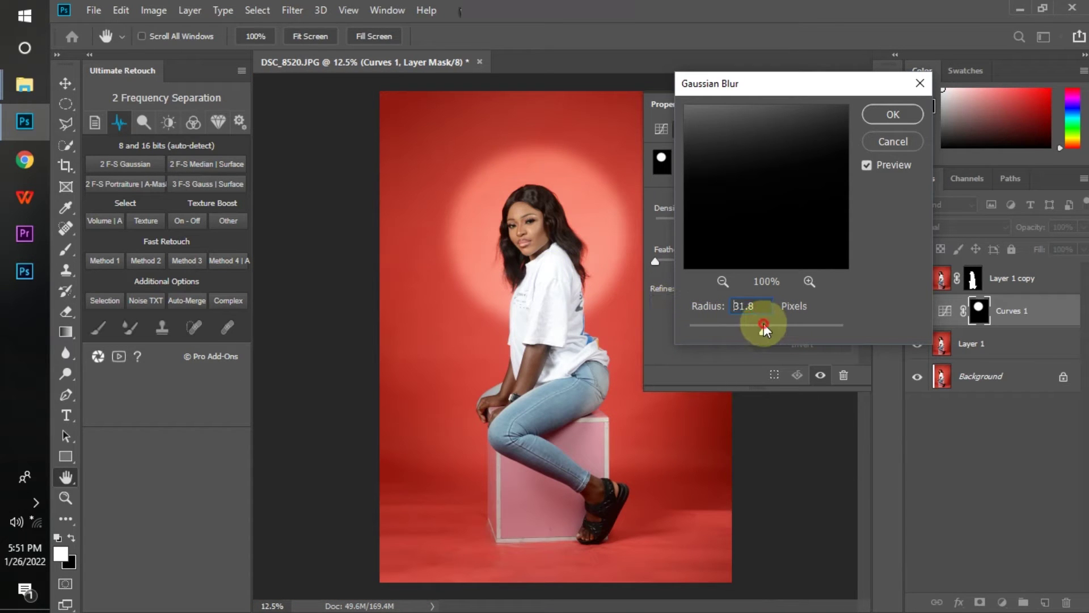
click(758, 326)
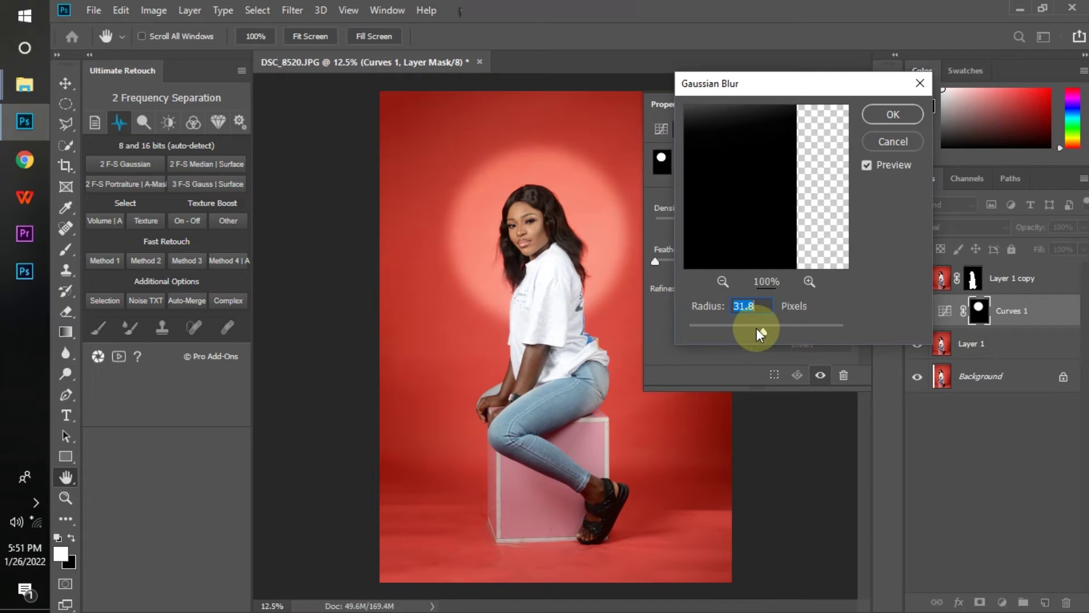
key(ctrl+minus)
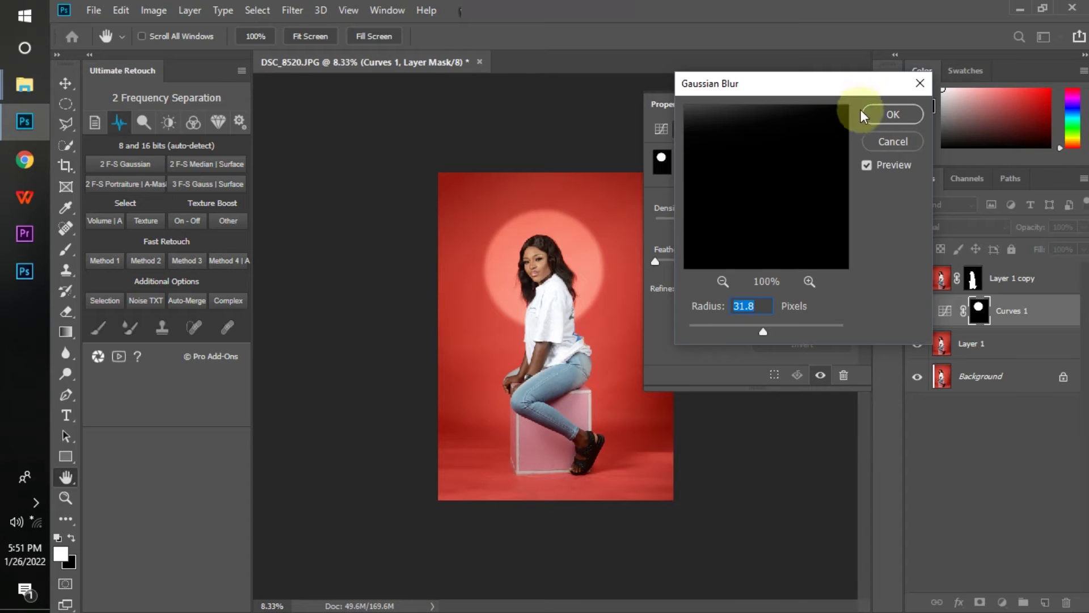
click(876, 139)
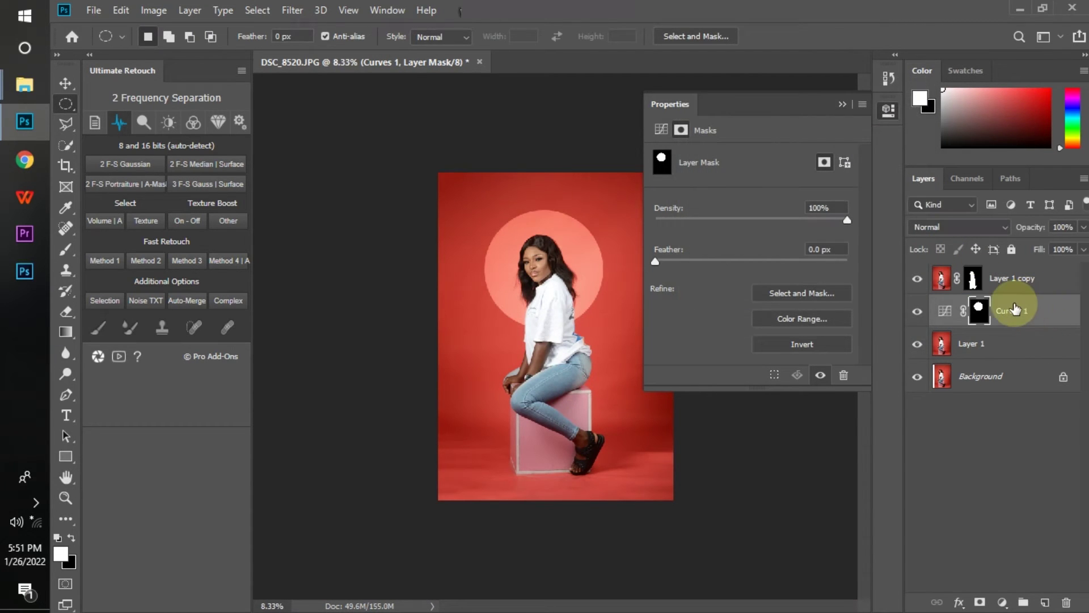
Delete the Curves 1 adjustment layer together with its mask.
click(1016, 309)
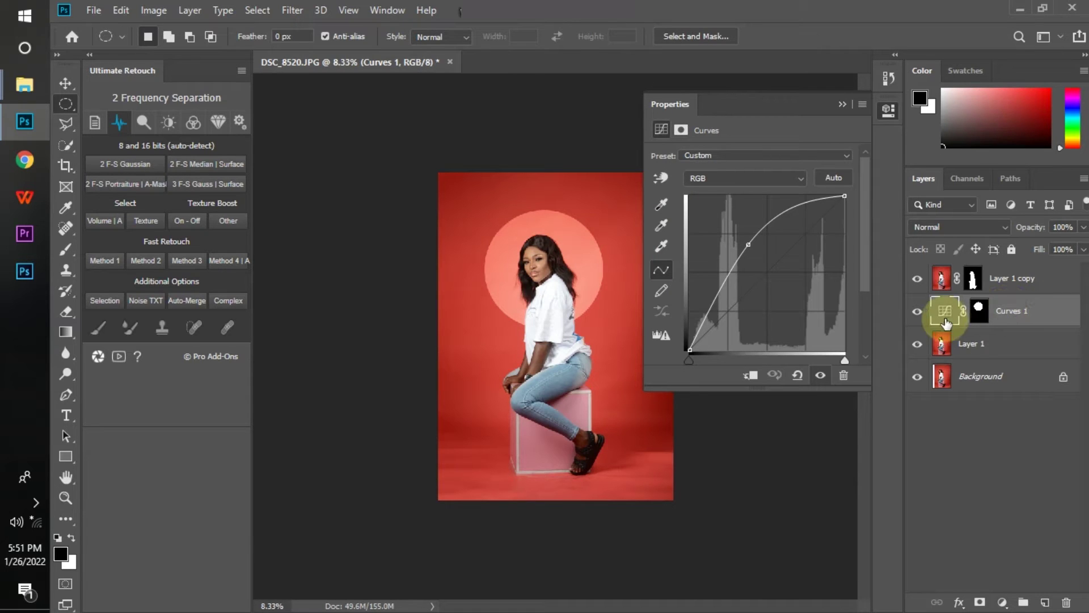
key(Delete)
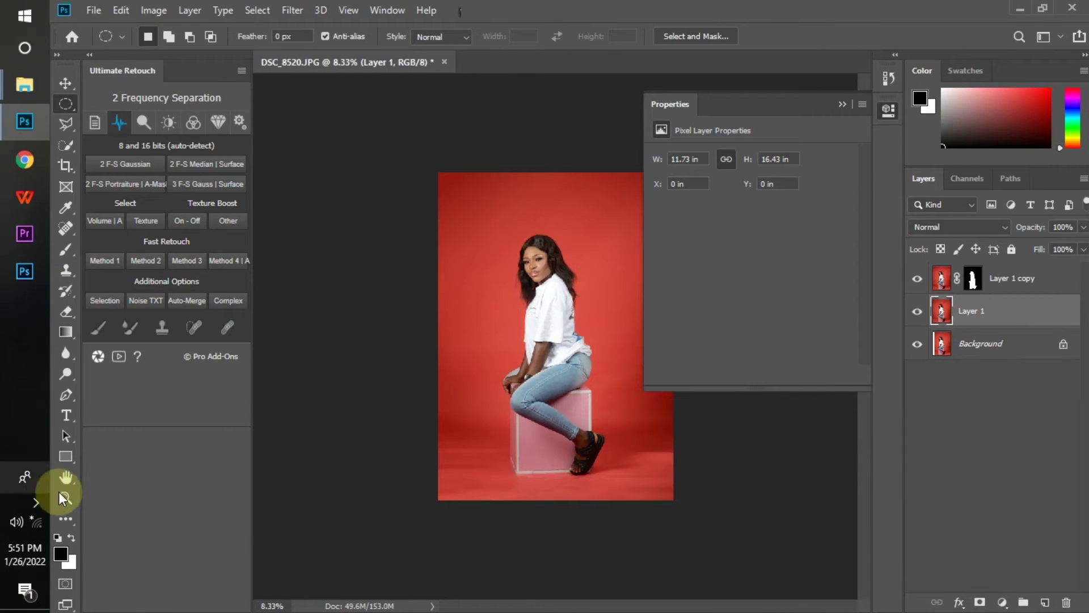
Activate the Custom Shape tool and look through its preset shapes for a pattern to use on the backdrop.
click(63, 510)
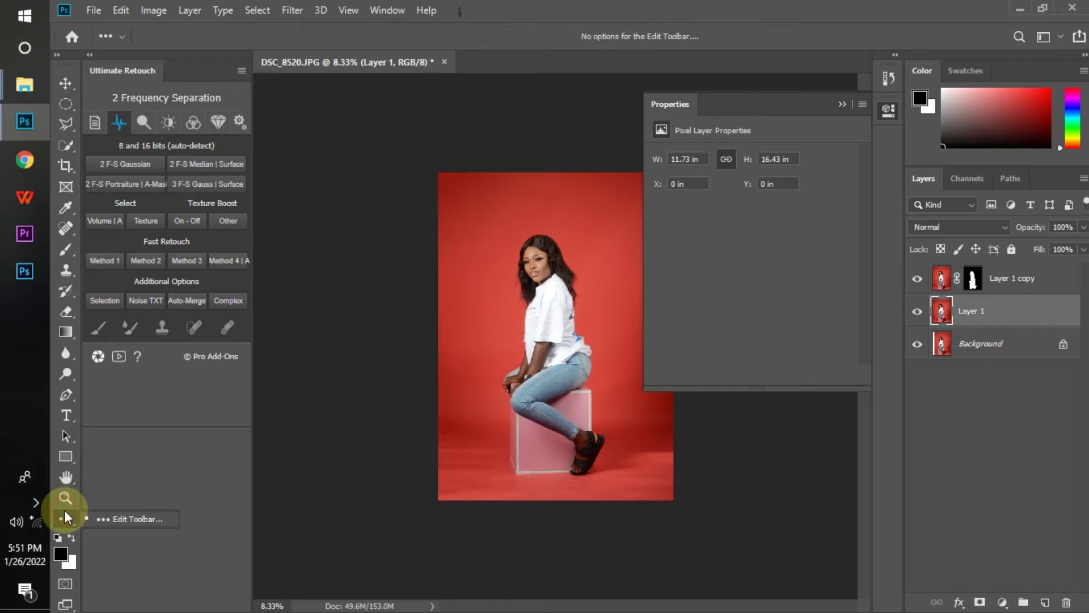
click(67, 452)
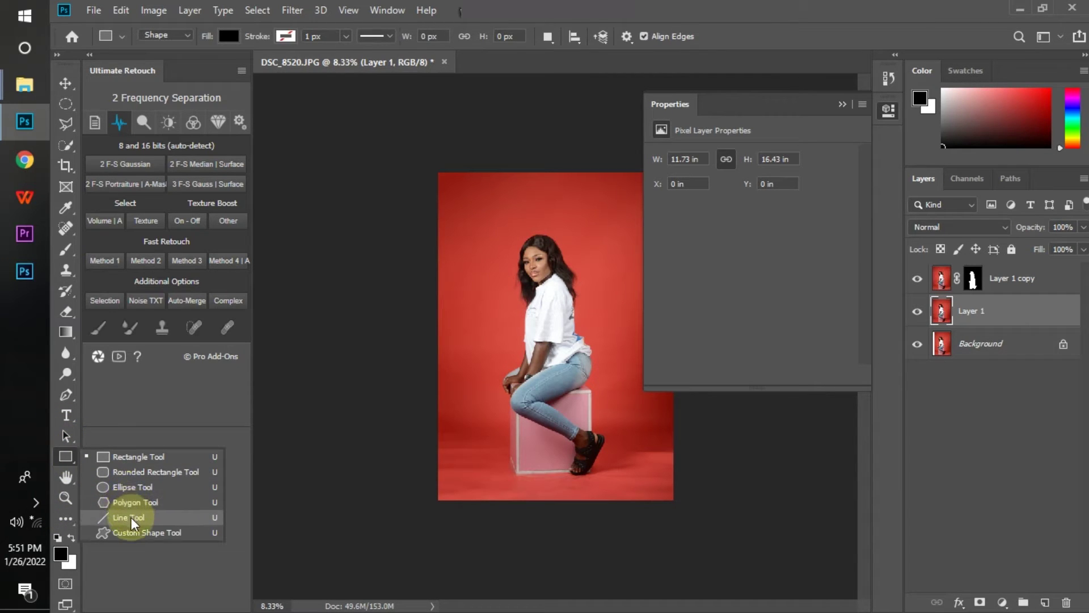
click(131, 532)
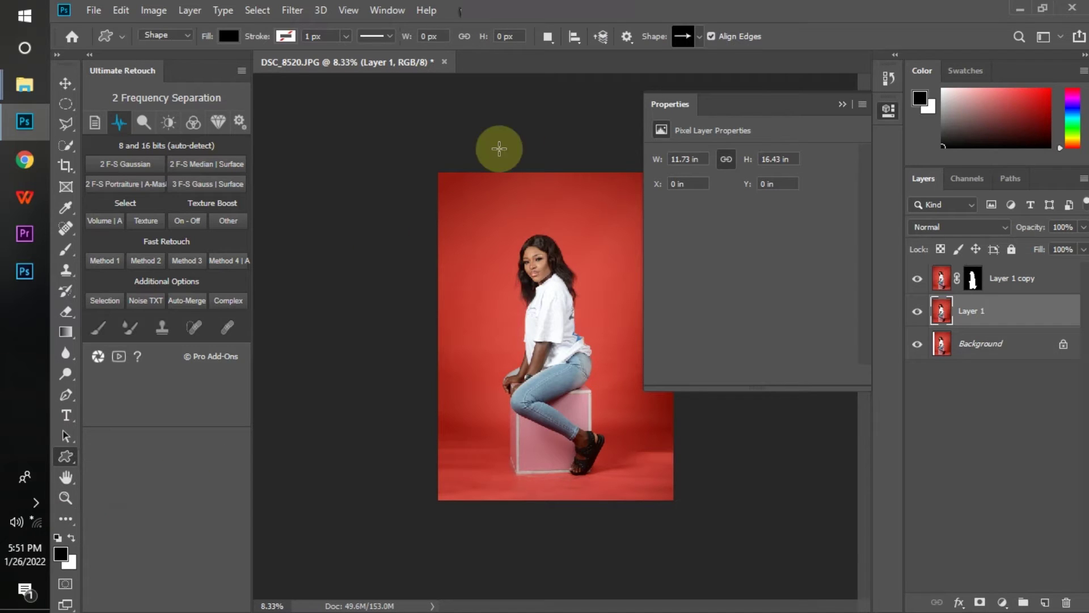
click(699, 46)
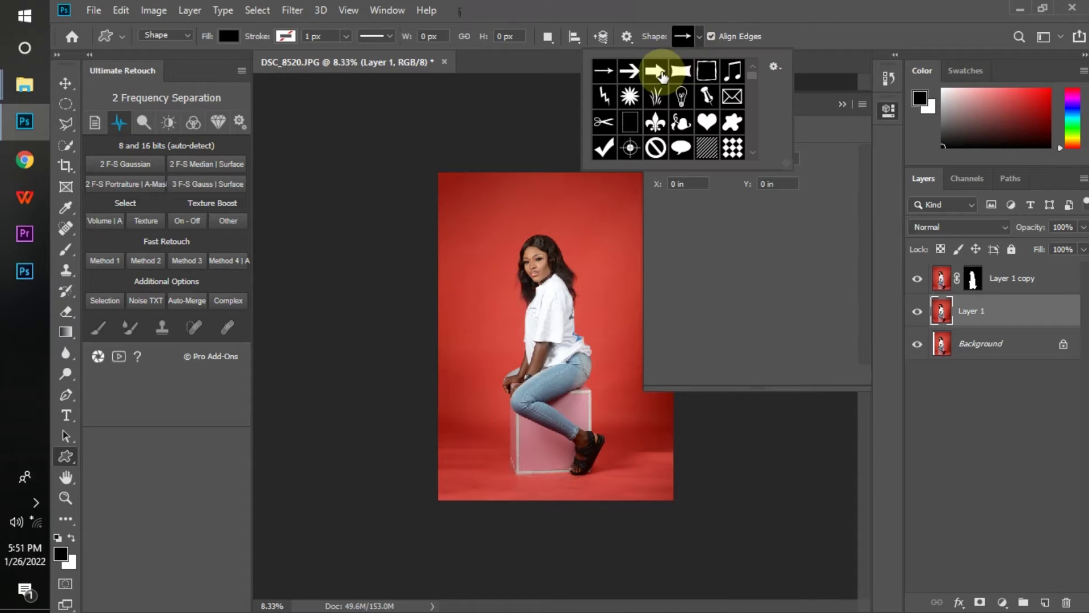
scroll(653, 91, down, 5)
scroll(654, 97, down, 6)
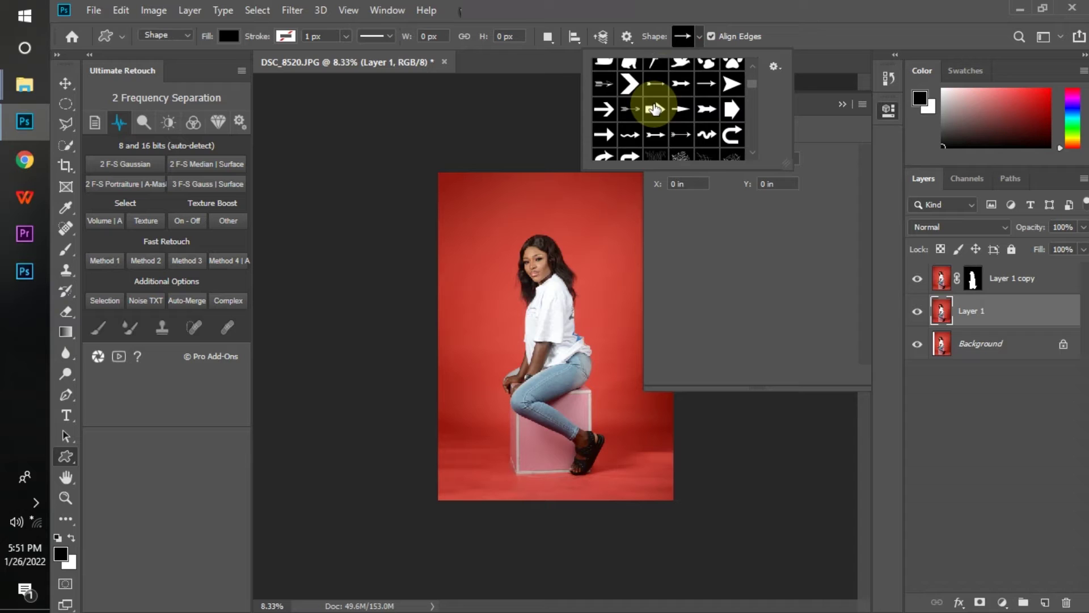
scroll(653, 116, down, 2)
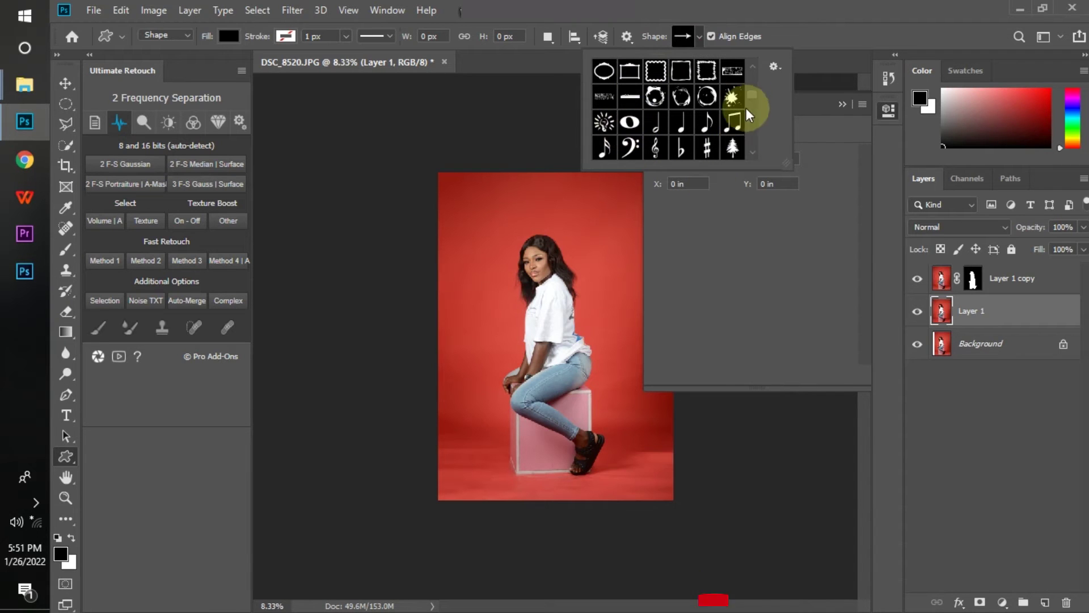
click(361, 154)
click(361, 153)
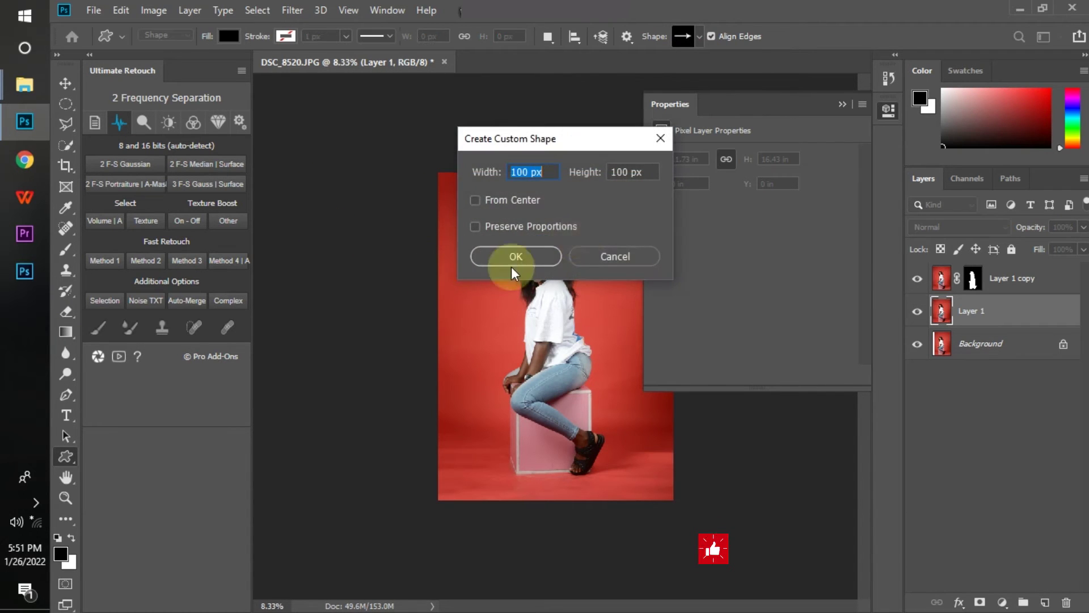
click(611, 248)
key(ctrl+plus)
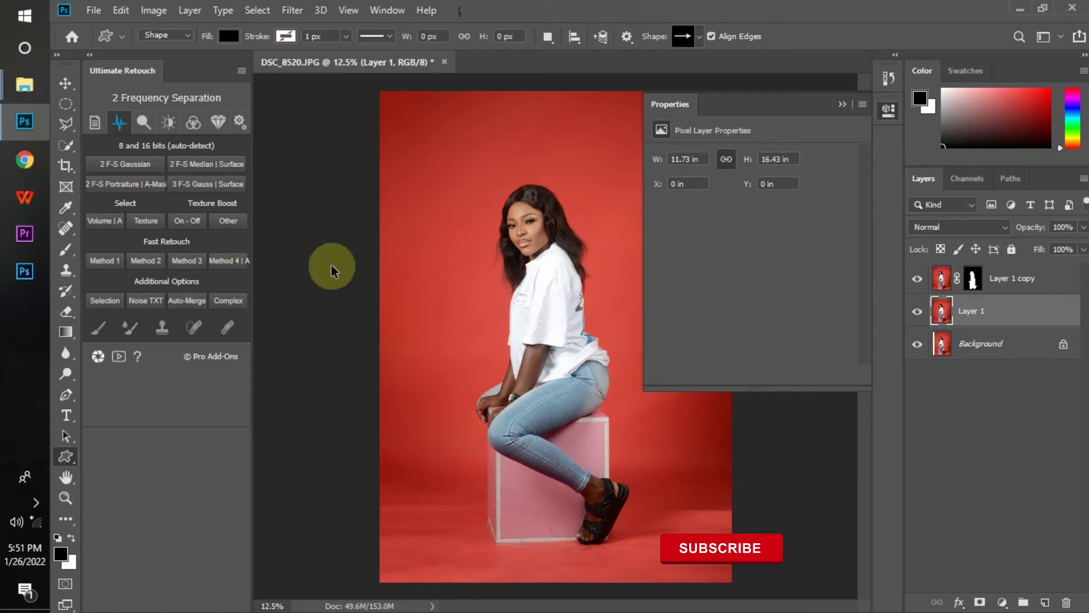
key(ctrl+minus)
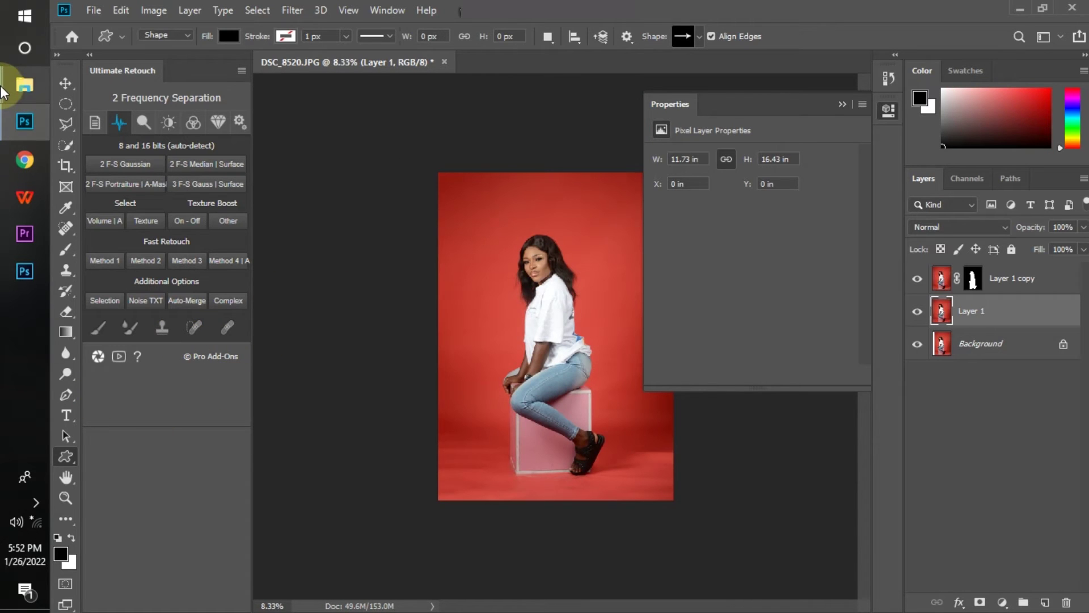
Open window frame 7 from the Downloads materials folder and copy its shape layer into DSC_8520.JPG above Layer 1.
mouse_move(17, 94)
click(98, 150)
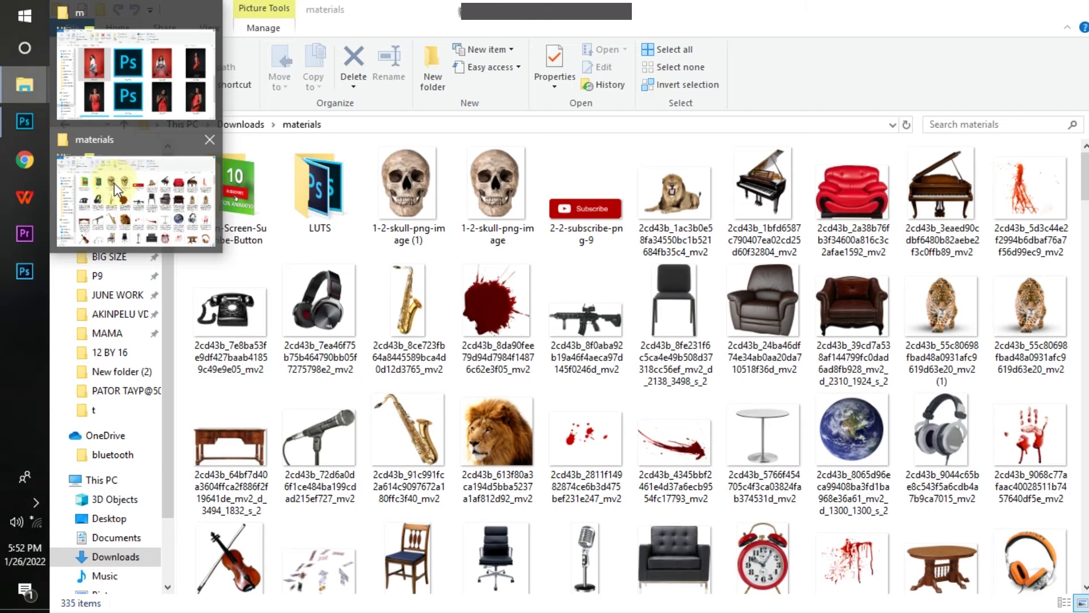
scroll(510, 340, down, 10)
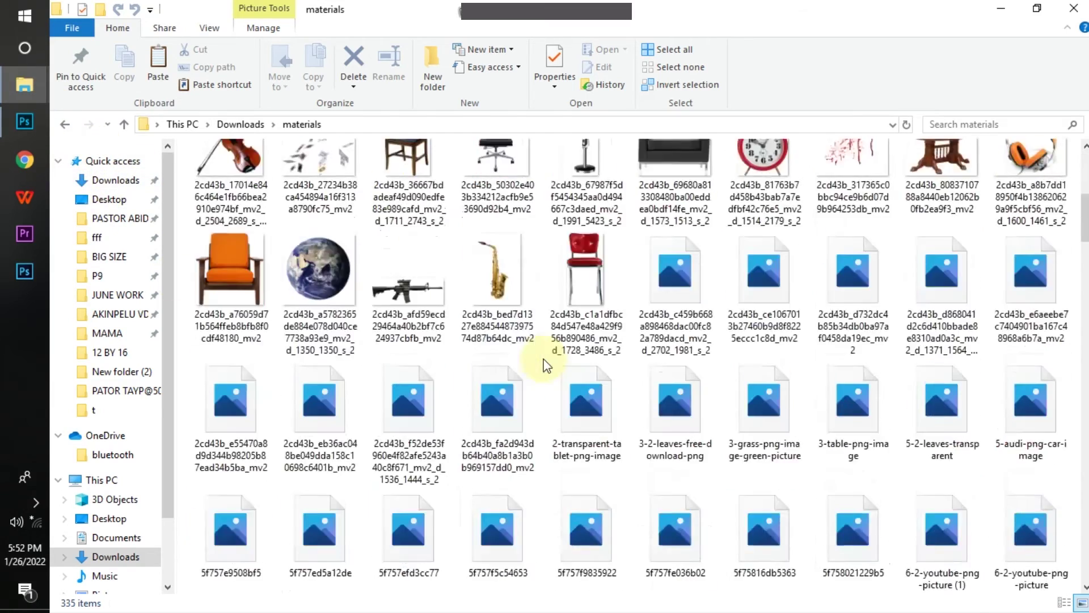
scroll(586, 408, down, 10)
scroll(586, 548, down, 15)
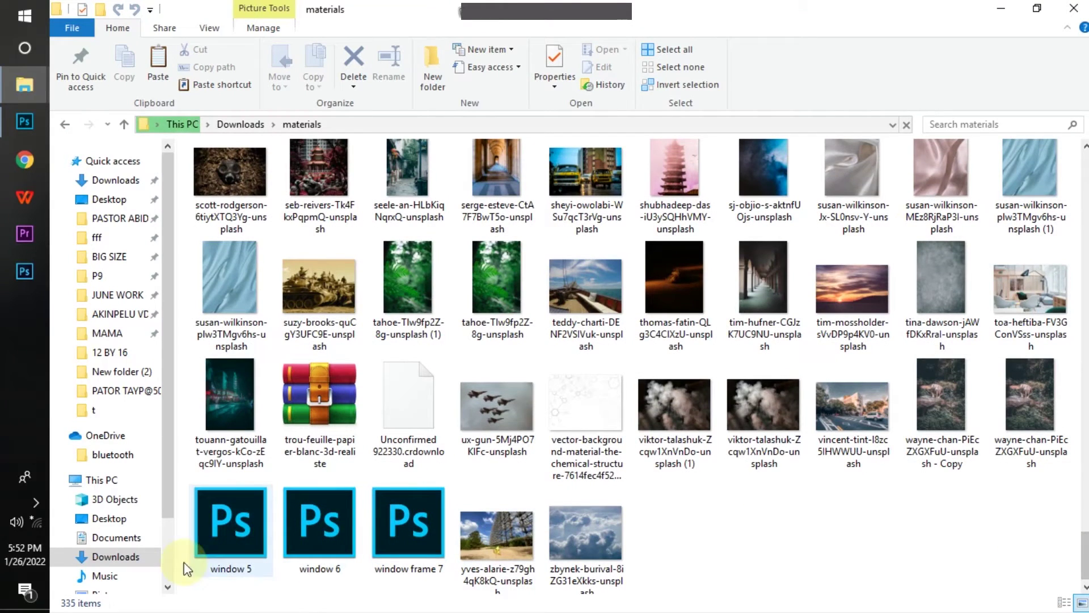
click(404, 536)
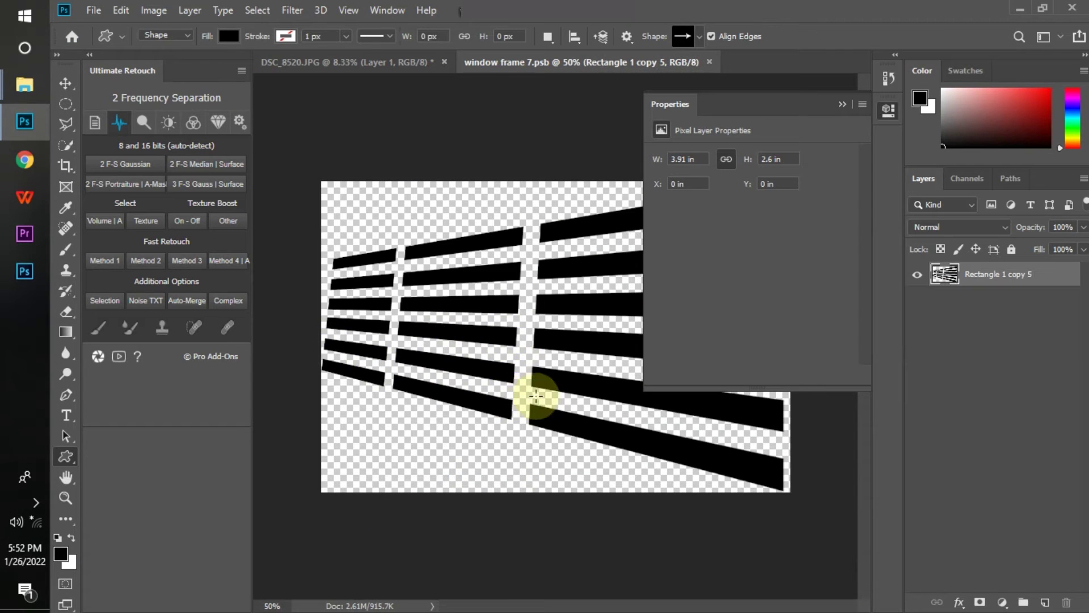
key(v)
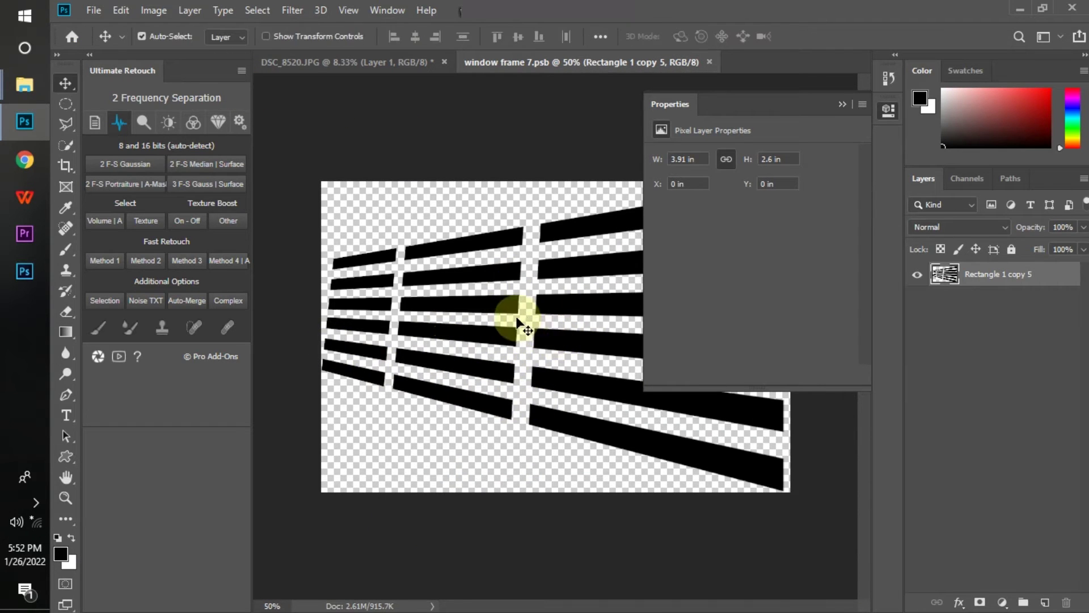
drag(576, 333, 446, 335)
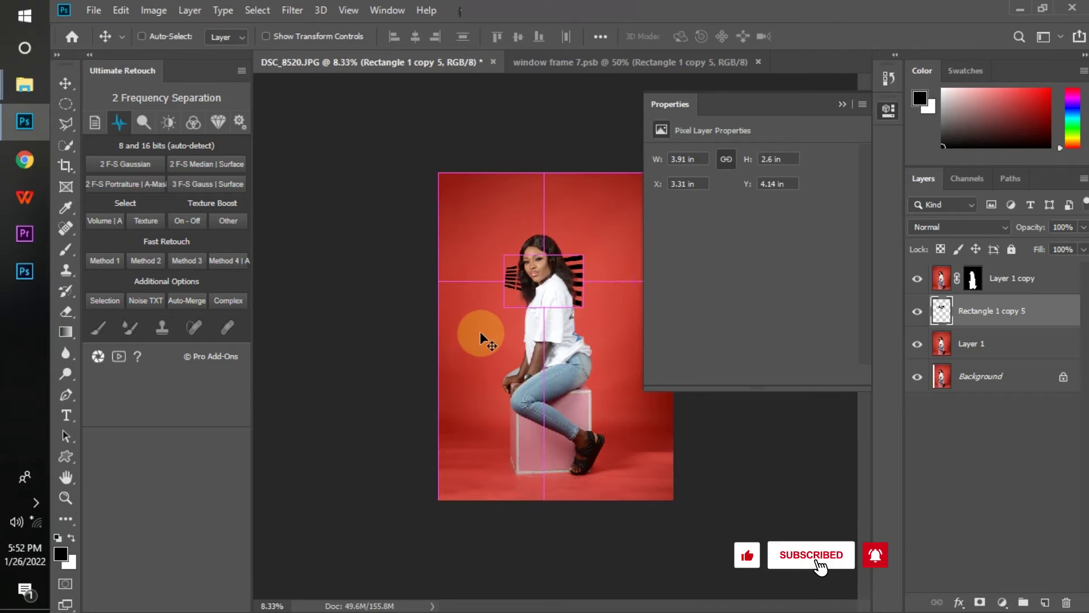
Rotate the window frame by -10.79°, enlarge it to about 10.92 by 6.9 in, and distort its perspective across the backdrop behind her head.
key(ctrl+t)
drag(452, 212, 422, 214)
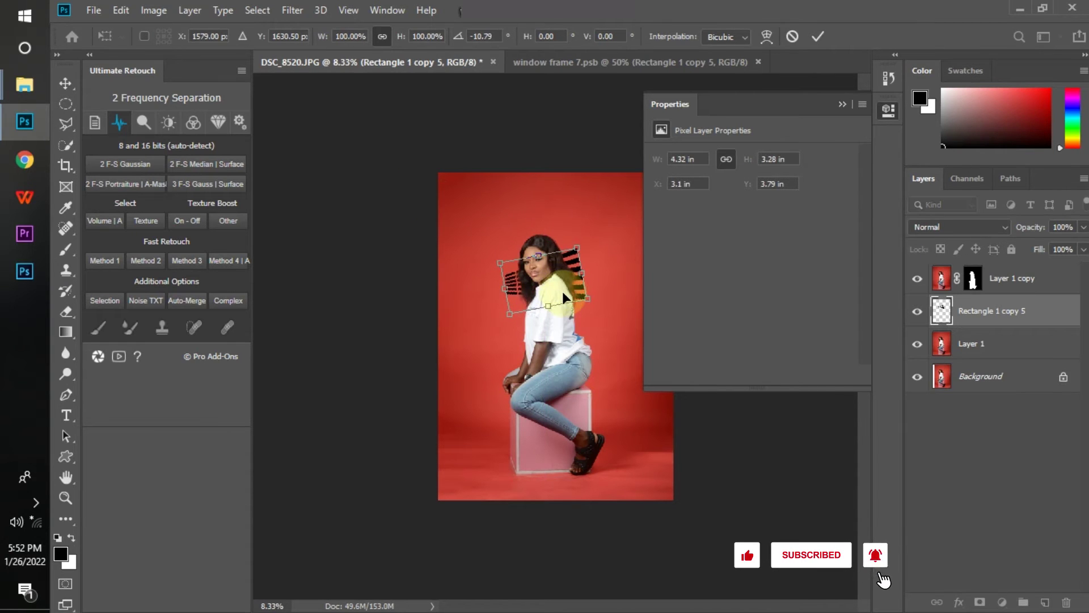
drag(589, 298, 708, 312)
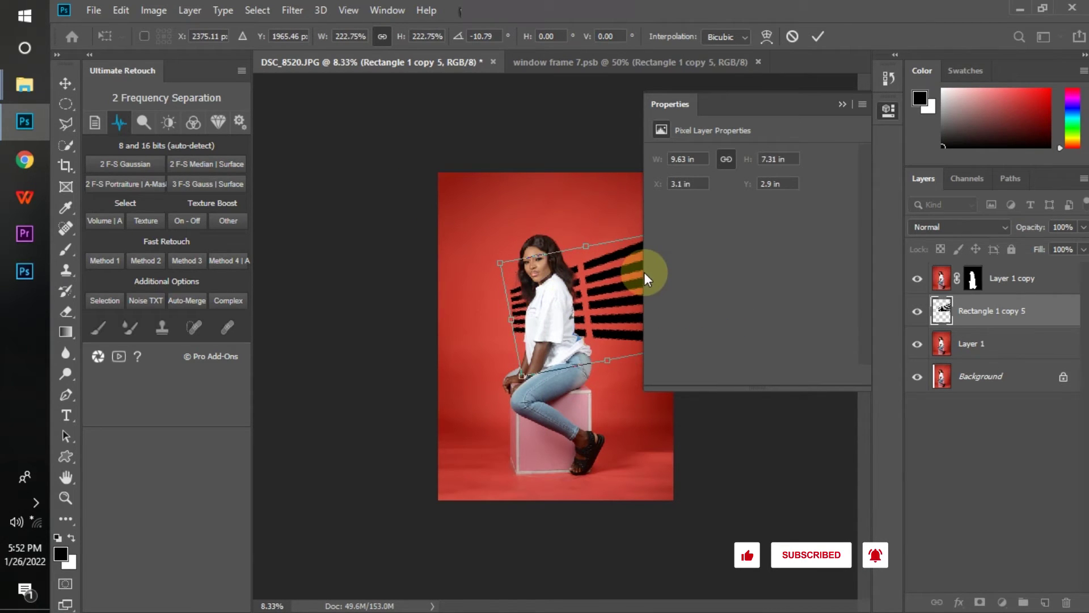
drag(644, 277, 611, 236)
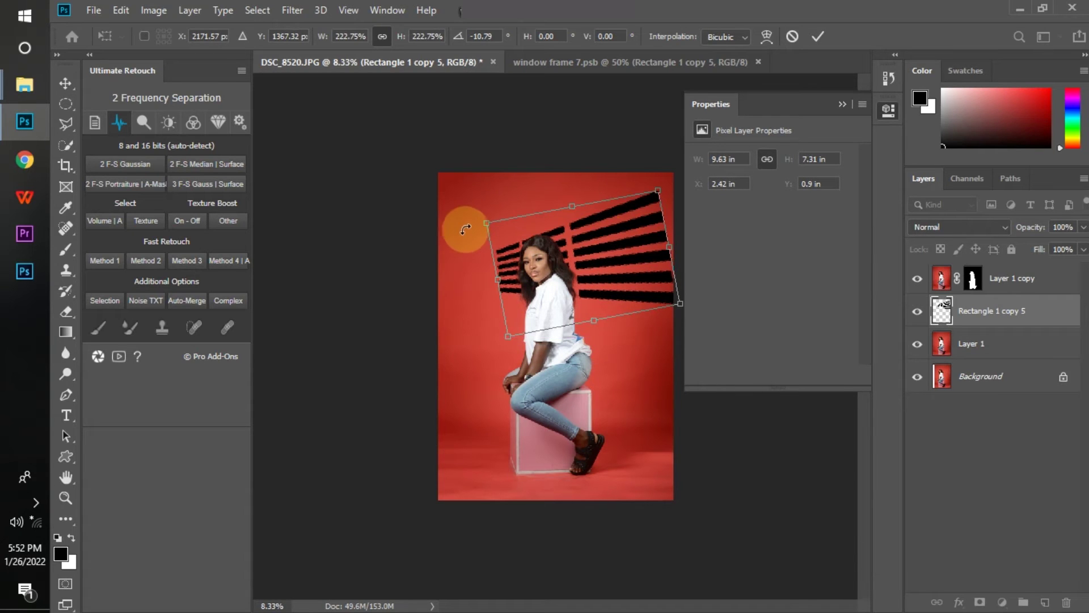
drag(484, 223, 446, 197)
drag(528, 237, 549, 248)
key(Return)
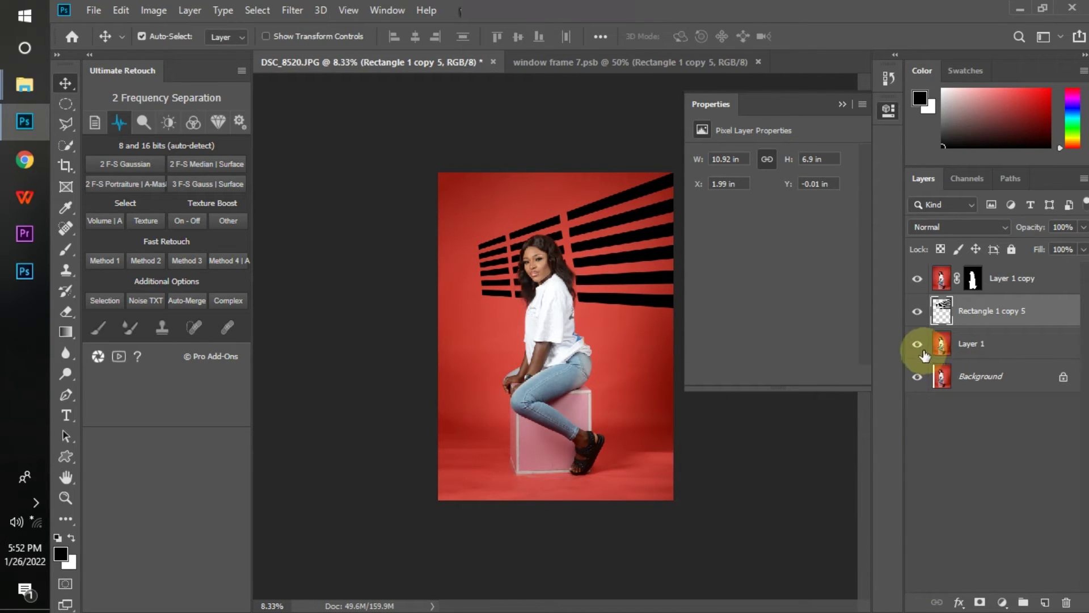
With the window frame's outline selected and its layer hidden, brighten the selection through a Curves adjustment at input 92, output 151.
ctrl+click(940, 315)
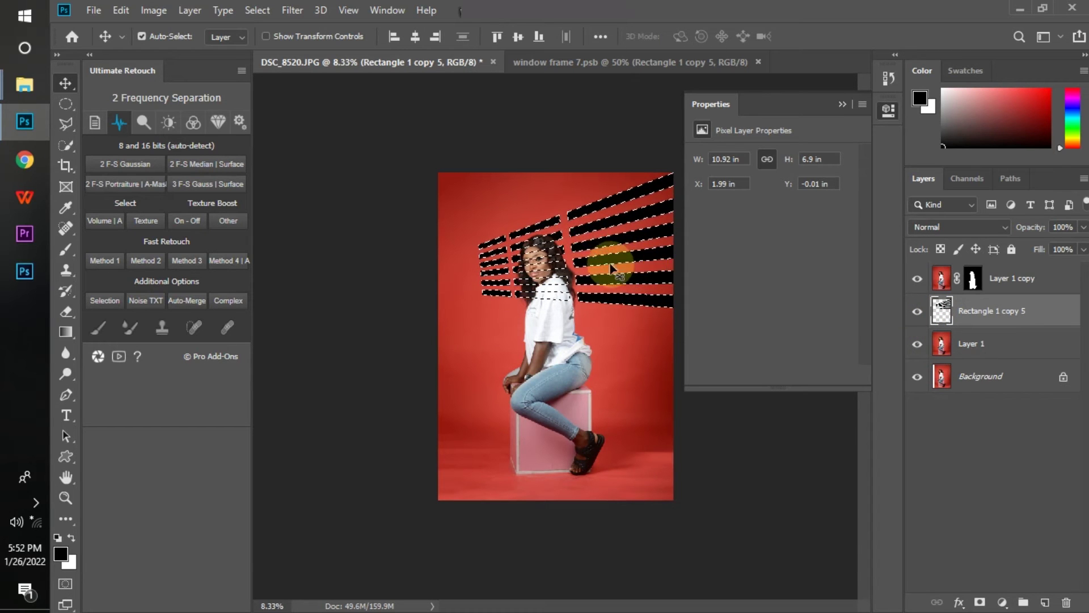
click(917, 312)
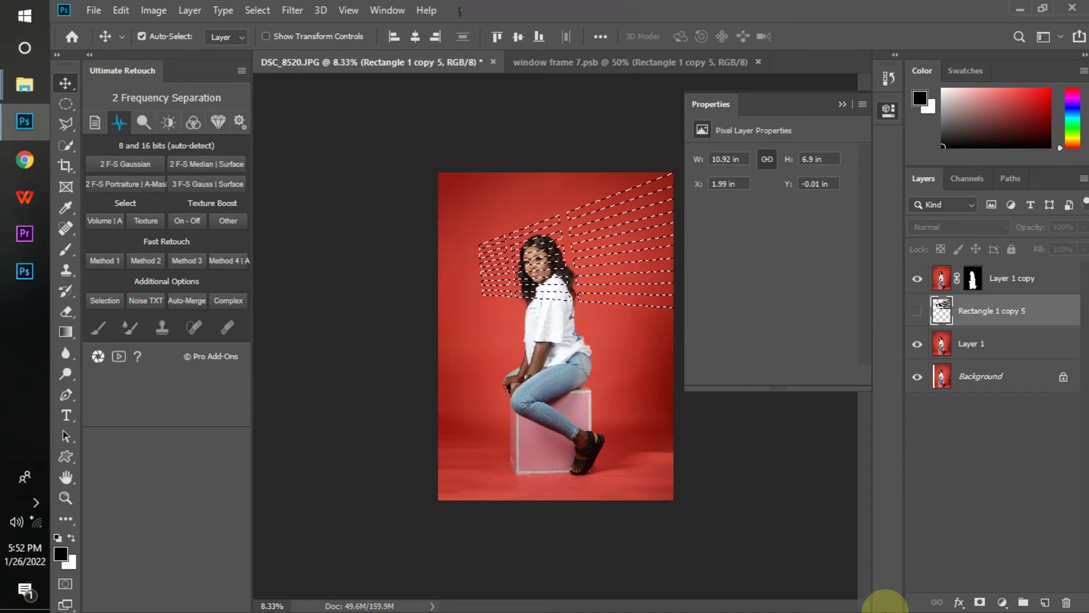
click(999, 600)
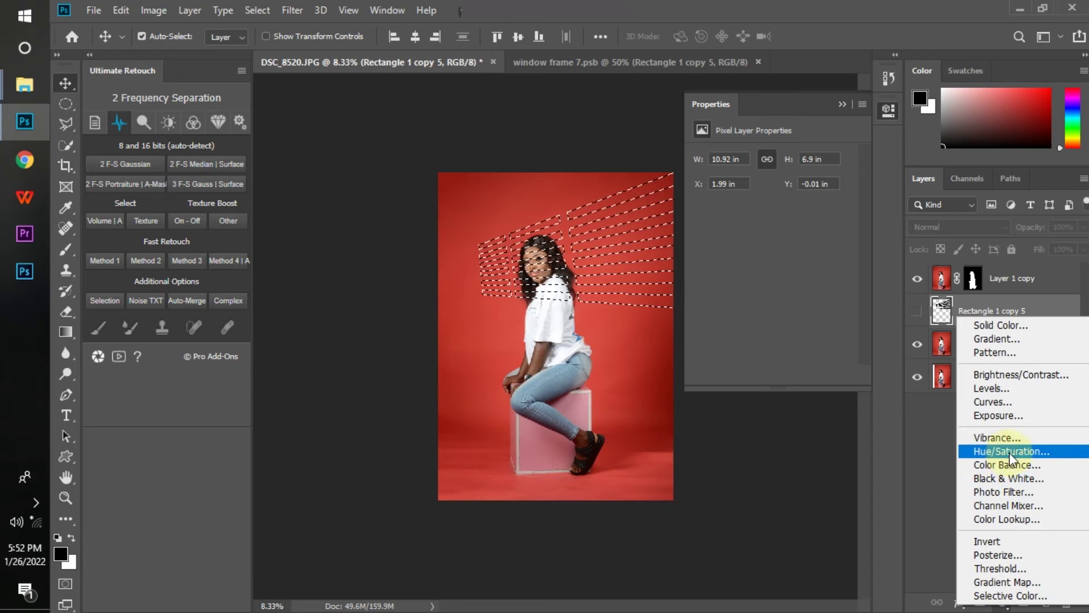
click(990, 402)
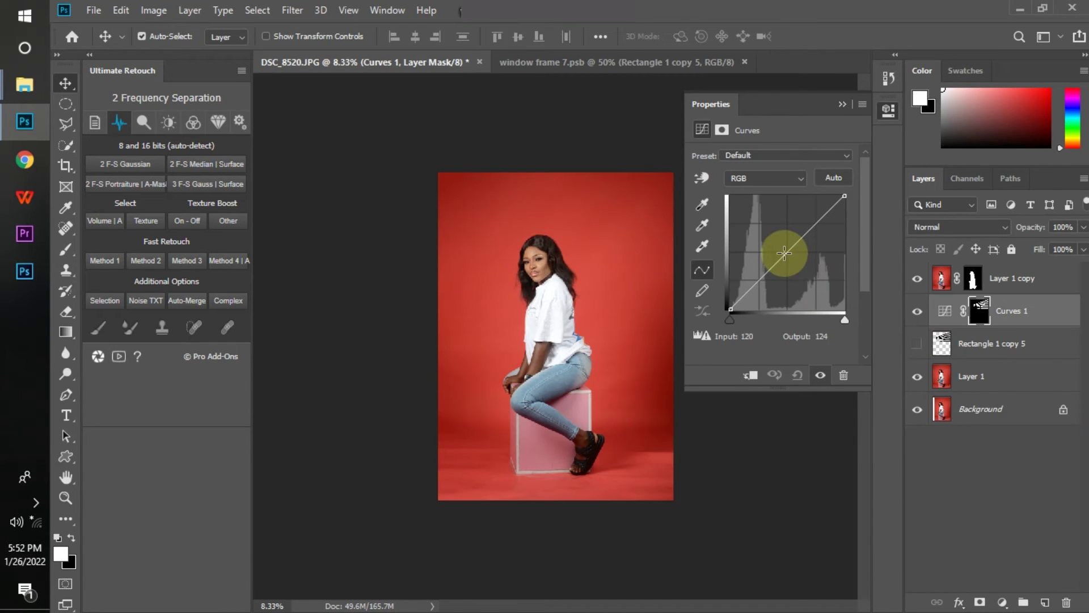
drag(782, 250, 772, 238)
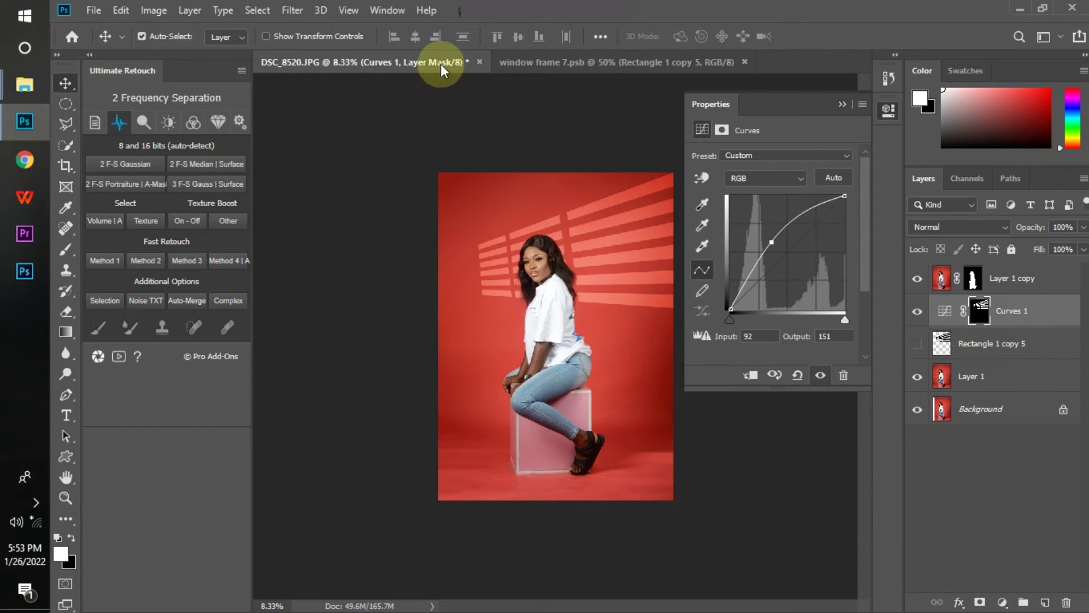
Soften the Curves 1 layer mask with a Gaussian Blur of 23.5 pixels radius.
click(288, 9)
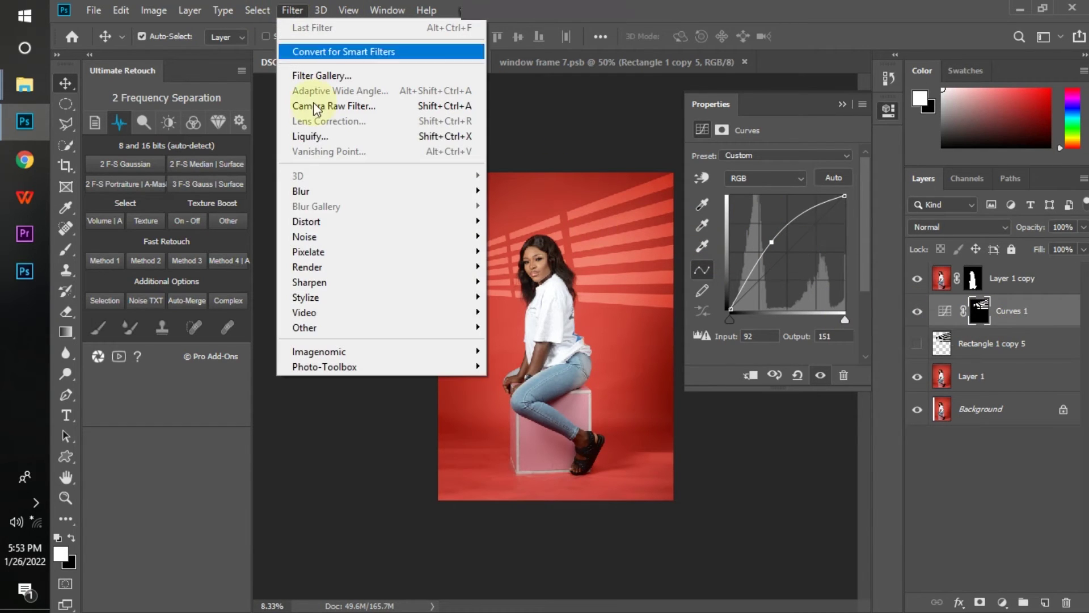
mouse_move(404, 191)
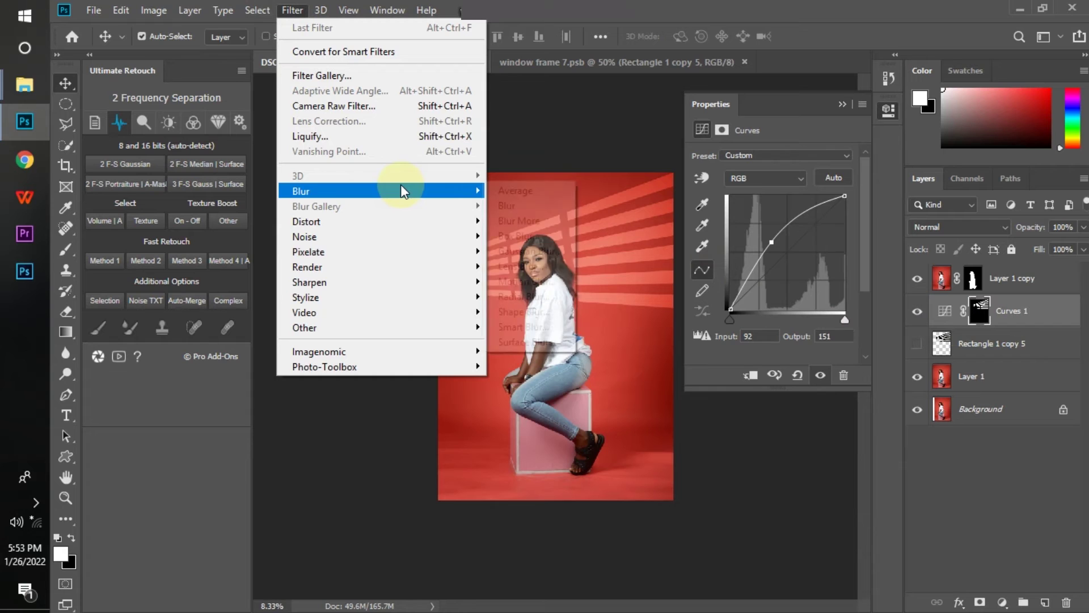
click(521, 252)
drag(696, 332, 753, 335)
key(ctrl+plus)
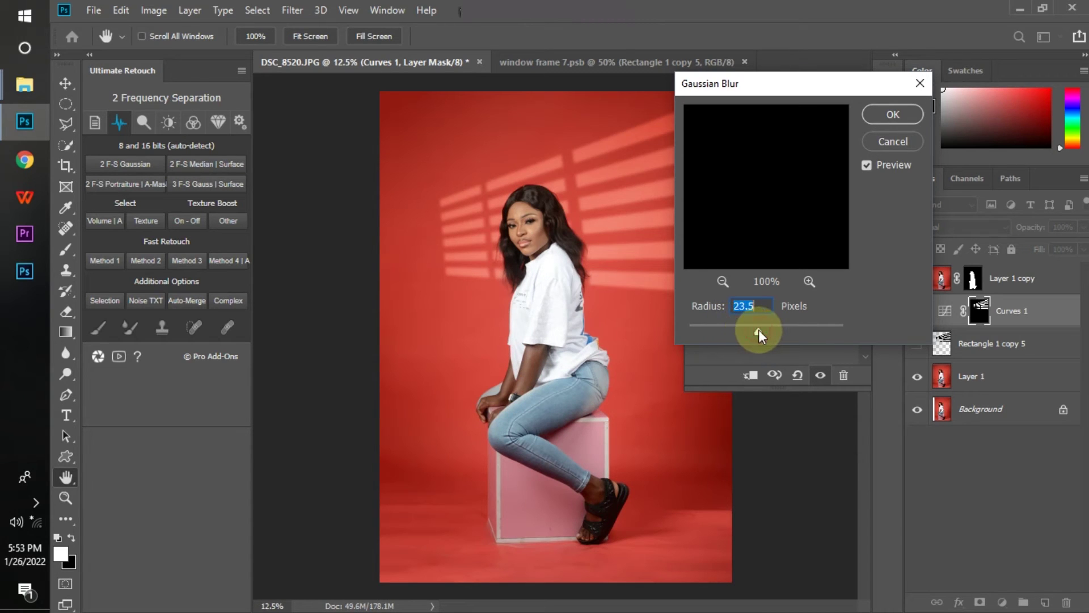
key(ctrl+minus)
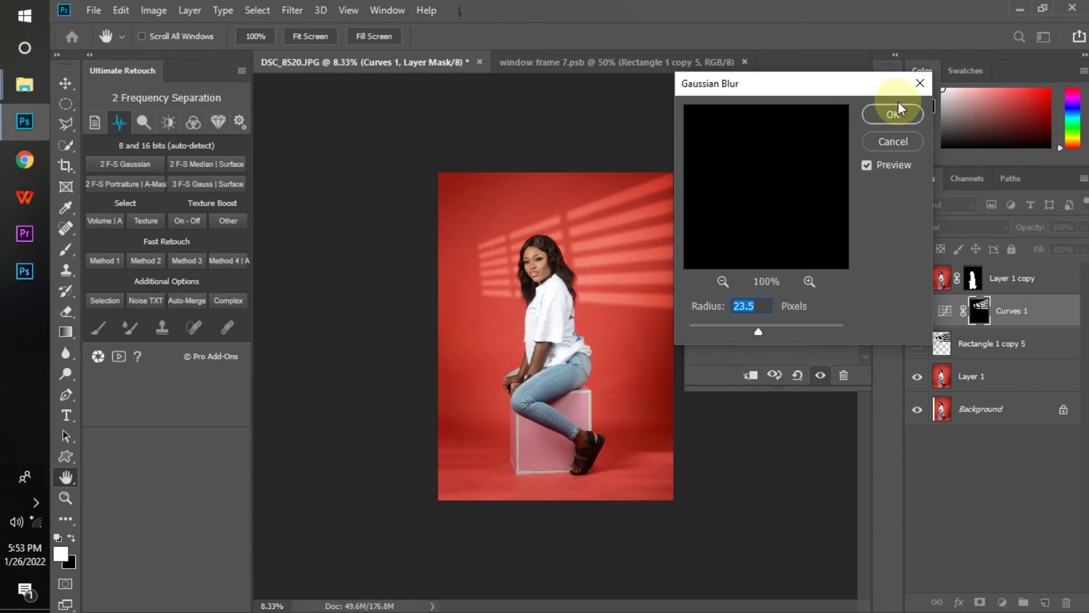
click(897, 119)
Examine the softened window light on the backdrop at closer and full-image magnifications.
key(ctrl+plus)
key(ctrl+plus)
key(ctrl+minus)
key(ctrl+minus)
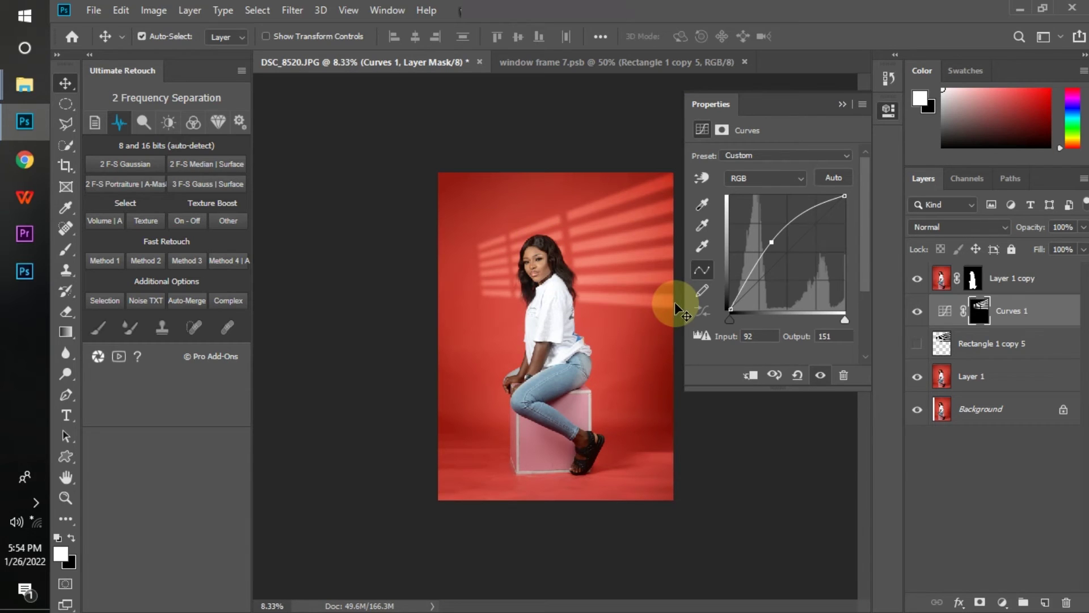
key(ctrl+plus)
key(ctrl+plus)
key(ctrl+minus)
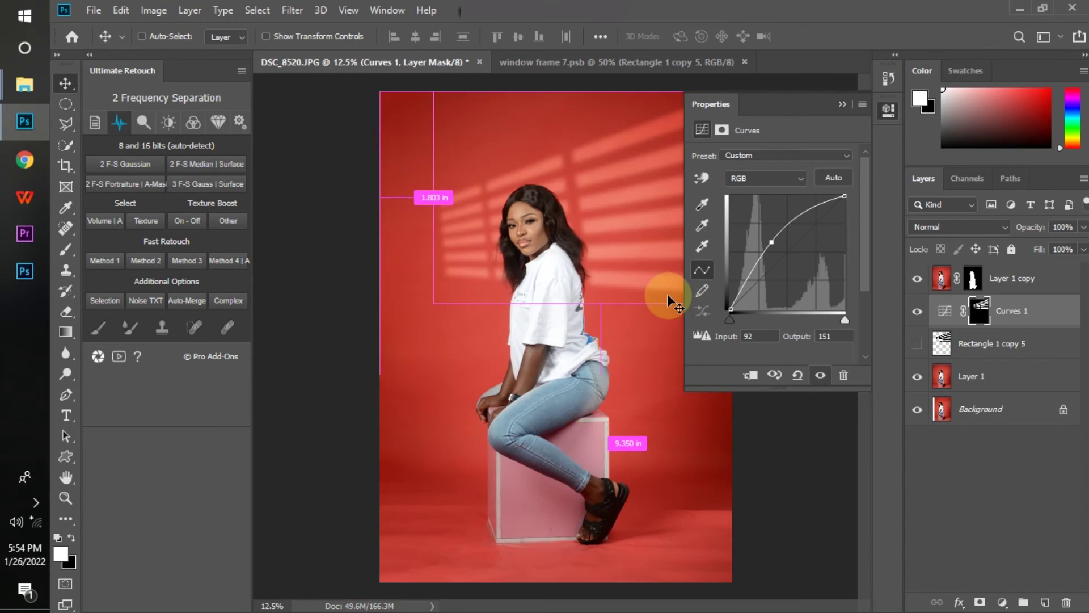
key(ctrl+minus)
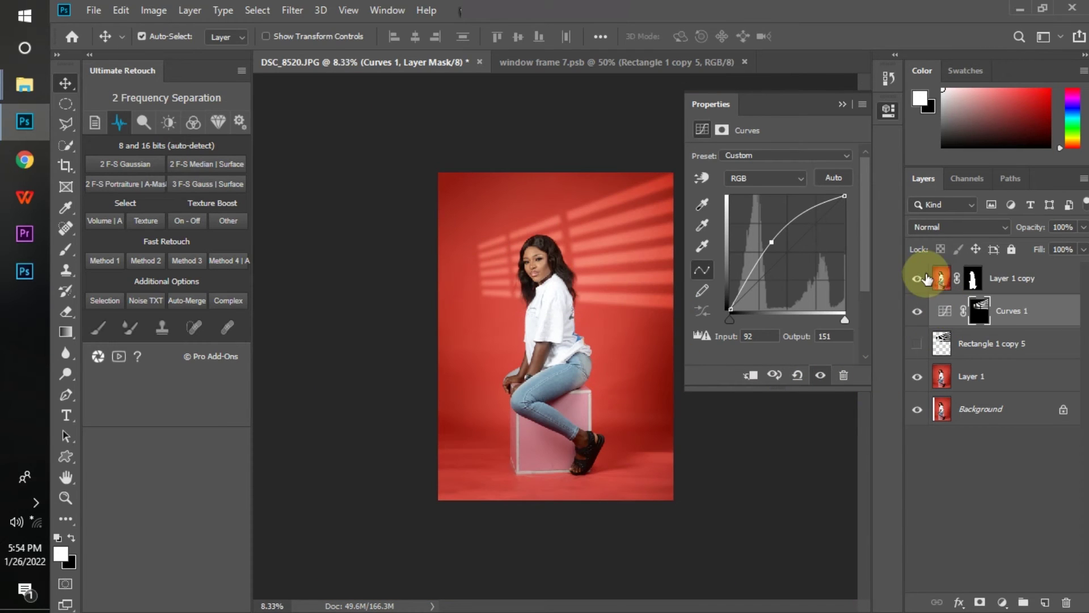
Isolate the Layer 1 copy cutout of the woman and box by hiding all the other layers, and examine it.
click(914, 341)
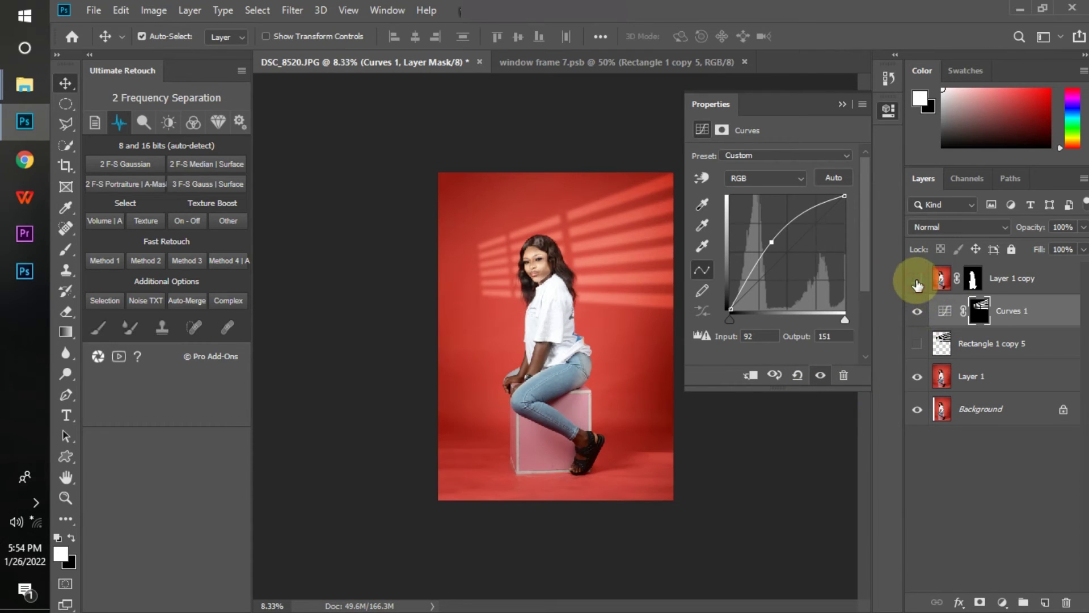
key(ctrl+plus)
key(ctrl+plus)
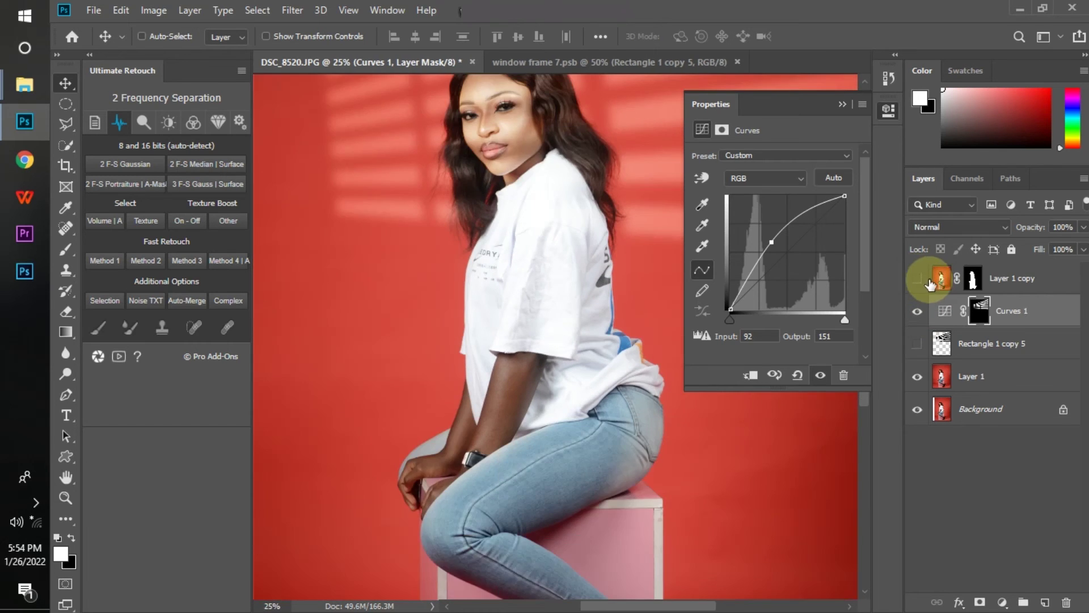
key(ctrl+minus)
click(917, 279)
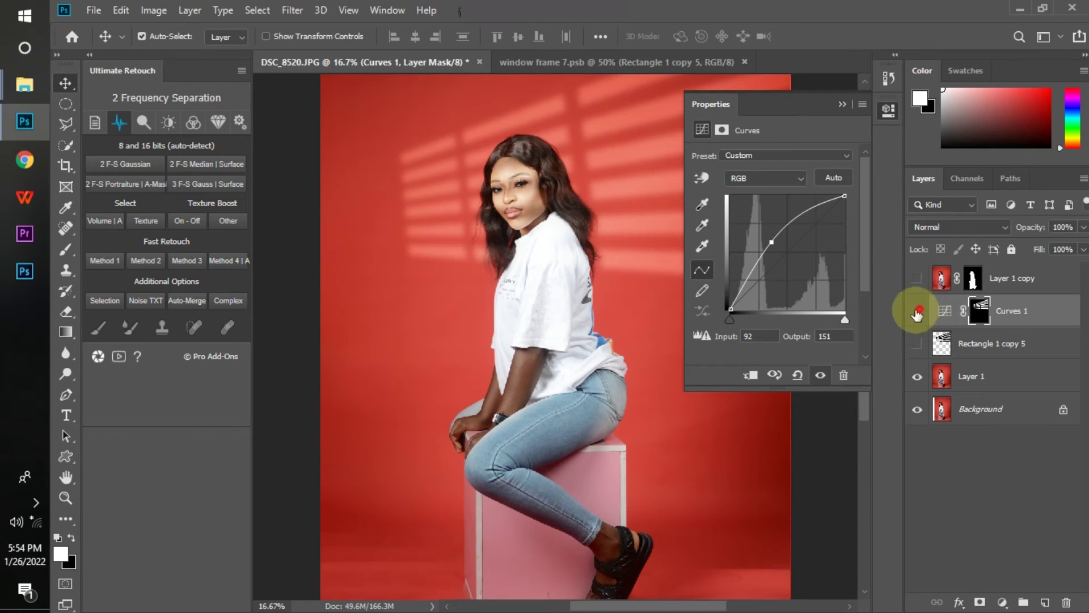
drag(918, 313, 917, 412)
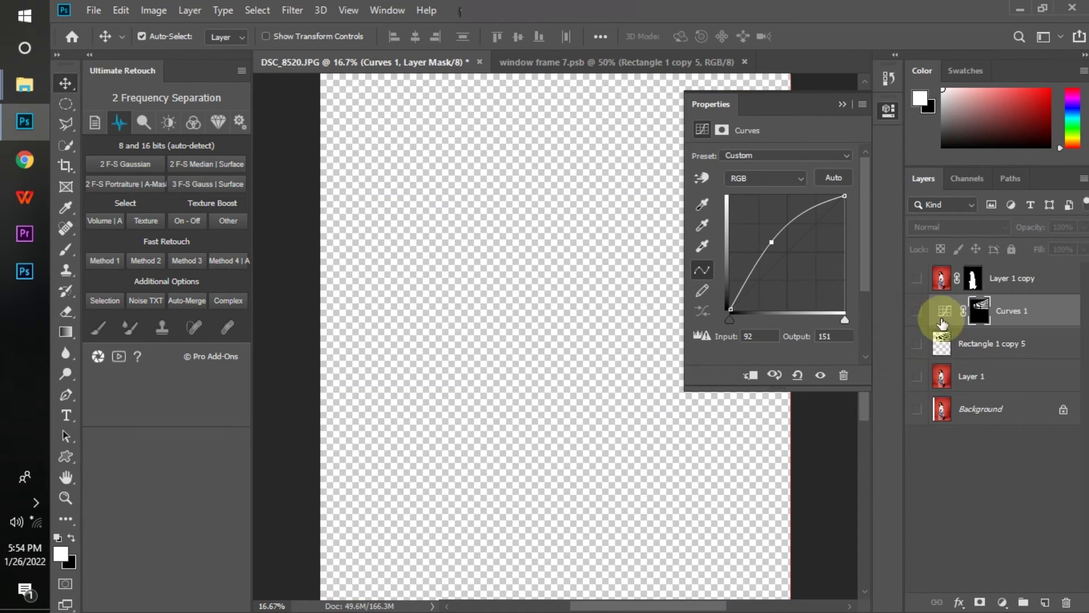
click(912, 278)
key(ctrl+minus)
key(ctrl+minus)
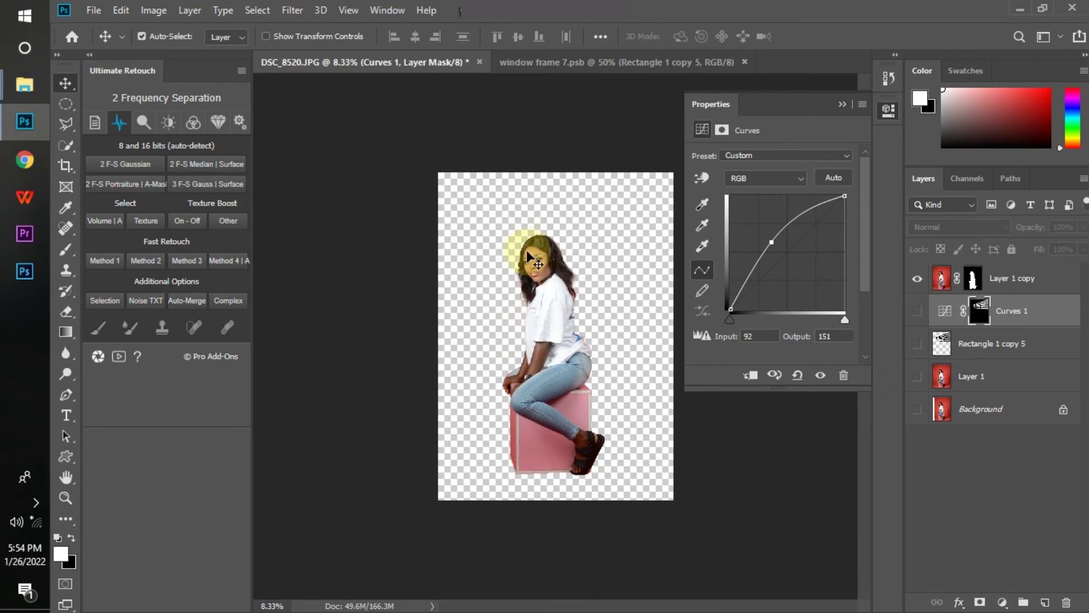
key(ctrl+plus)
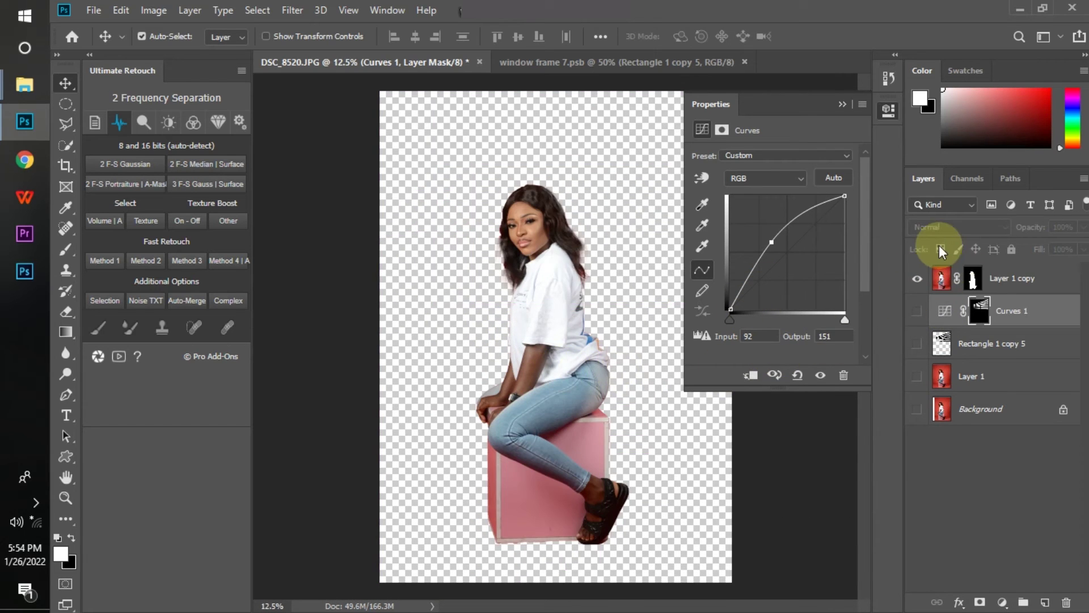
Show the Curves 1, Layer 1 and Background layers again, keeping the Rectangle 1 copy 5 layer hidden.
drag(918, 344, 918, 382)
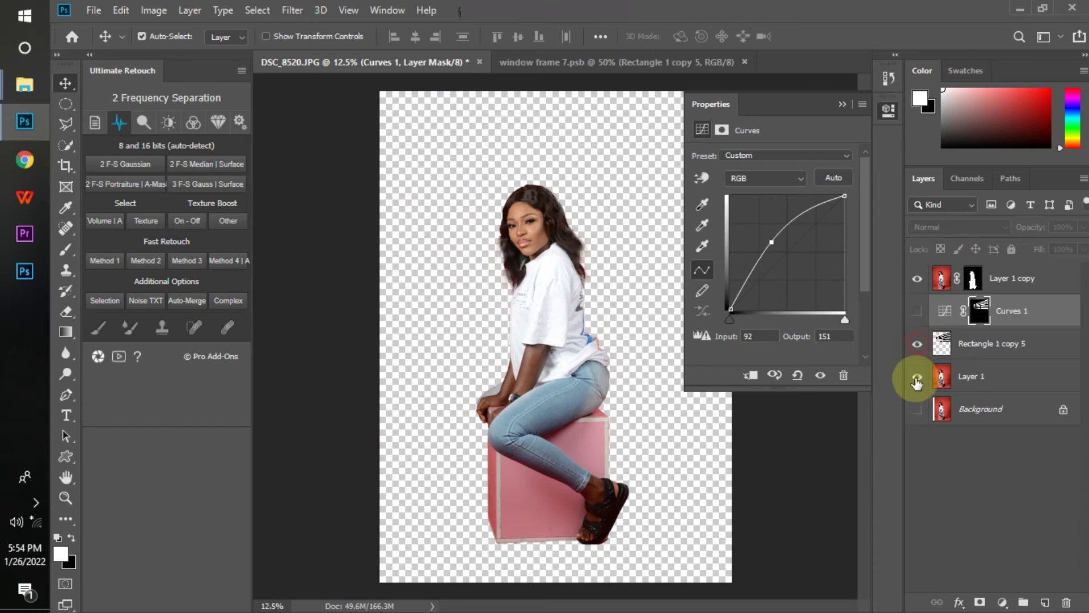
click(918, 409)
click(918, 311)
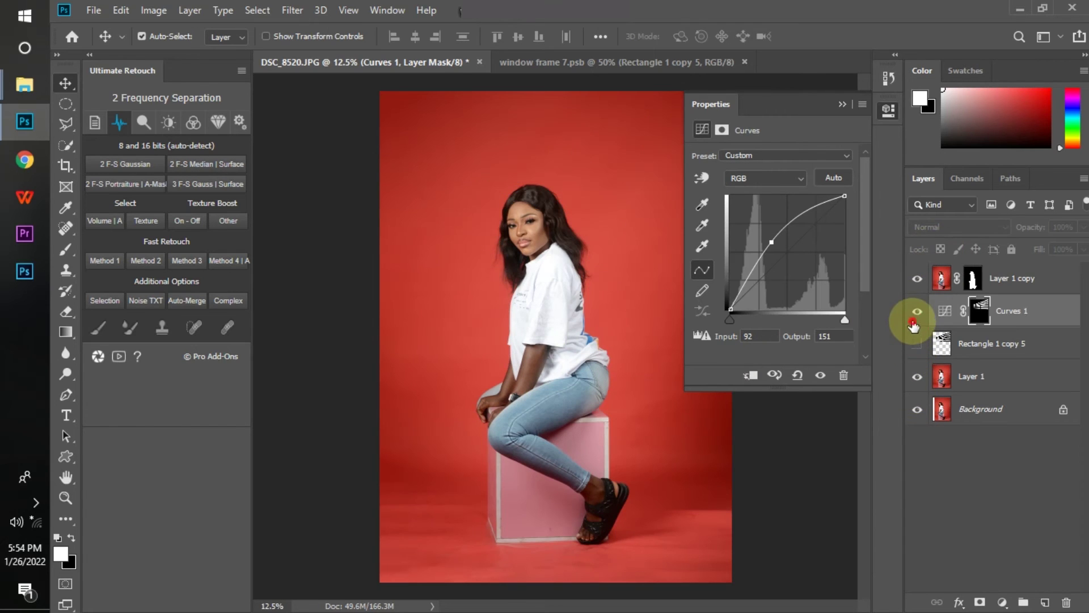
click(917, 343)
key(ctrl+plus)
key(ctrl+minus)
key(ctrl+minus)
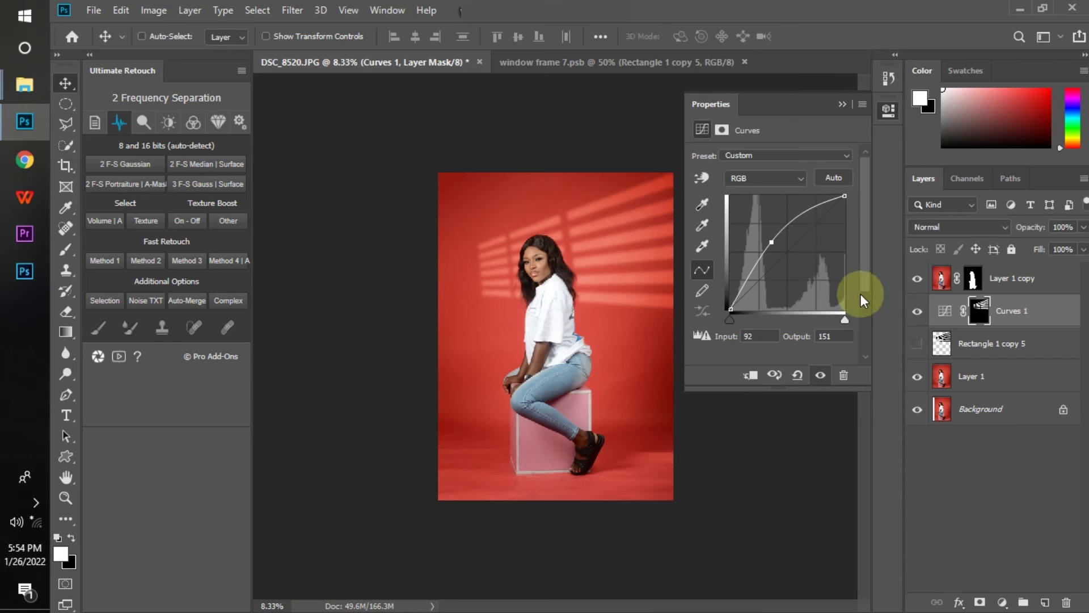
Examine how the window light falls behind the woman's cutout, comparing close-up and whole-image views.
key(ctrl+plus)
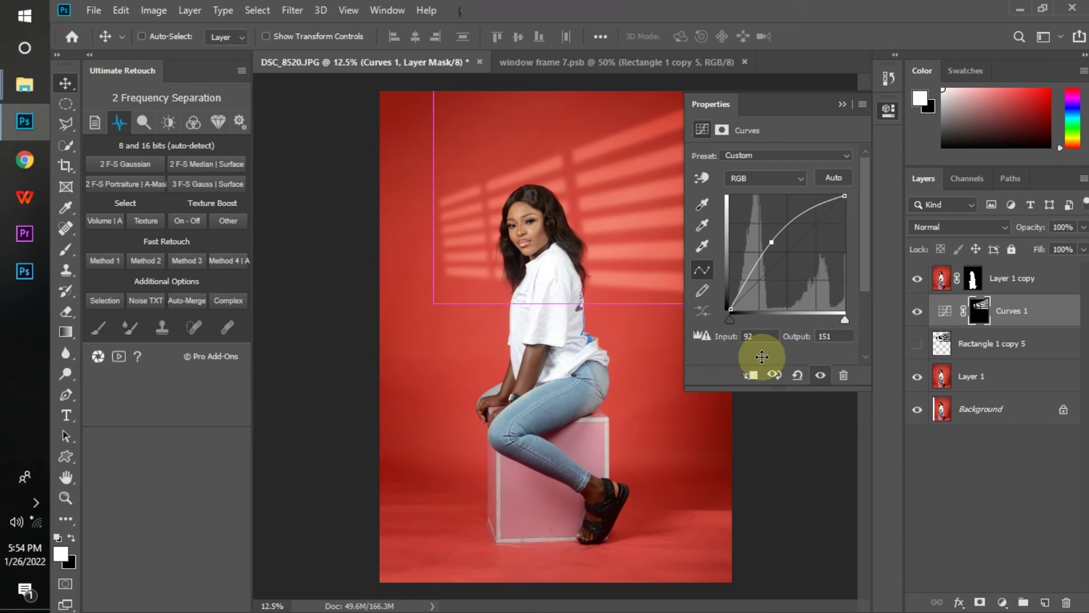
key(ctrl+plus)
key(ctrl+plus)
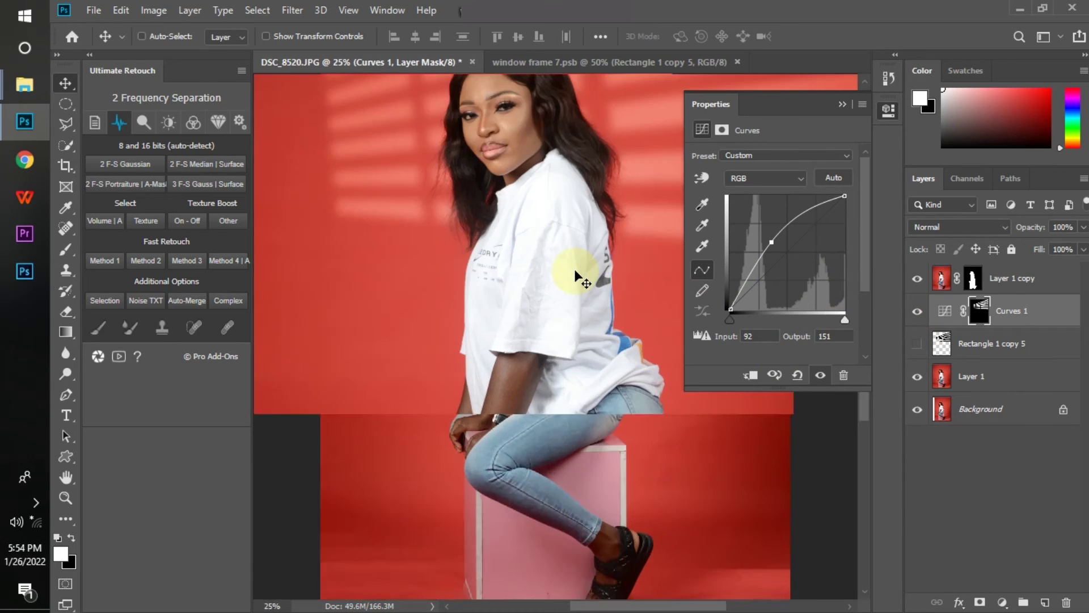
key(ctrl+minus)
key(ctrl+minus)
key(ctrl+minus)
key(ctrl+minus)
key(ctrl+plus)
key(ctrl+plus)
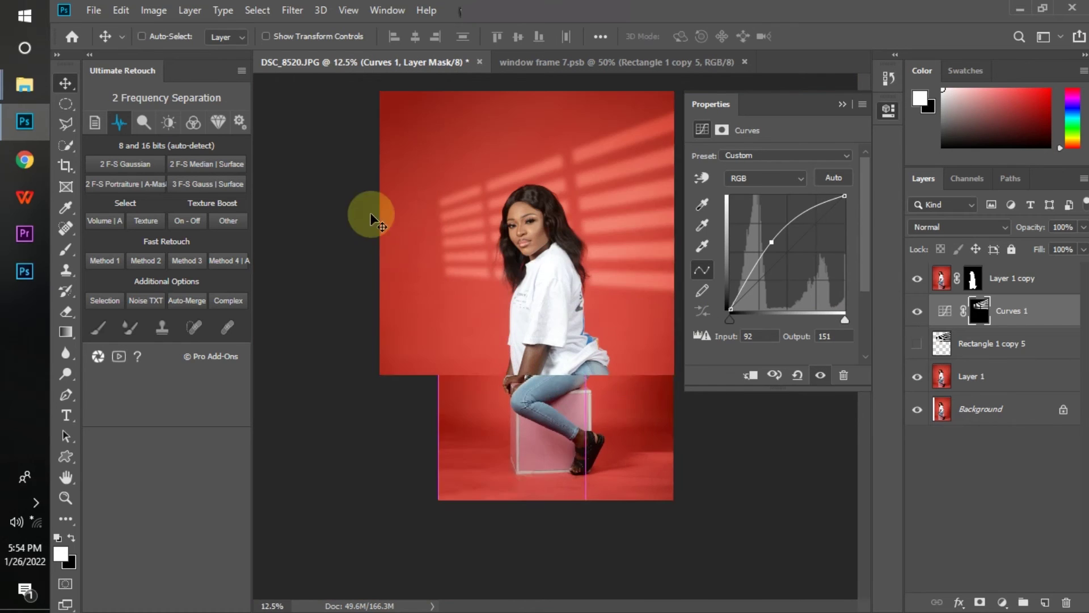
key(ctrl+plus)
key(ctrl+minus)
key(ctrl+minus)
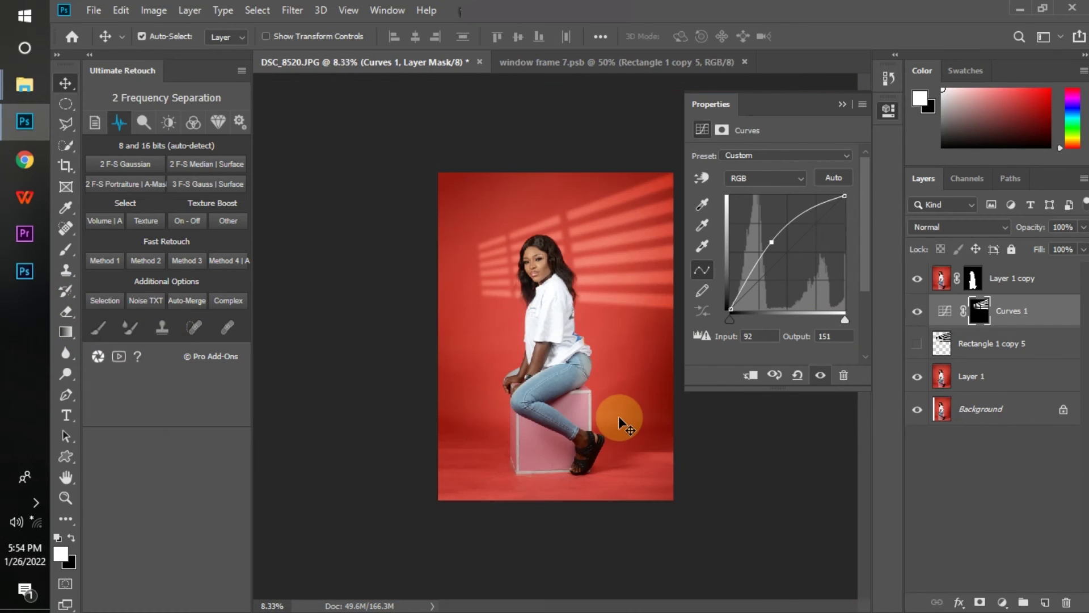
key(ctrl+plus)
key(ctrl+plus)
key(ctrl+minus)
key(ctrl+minus)
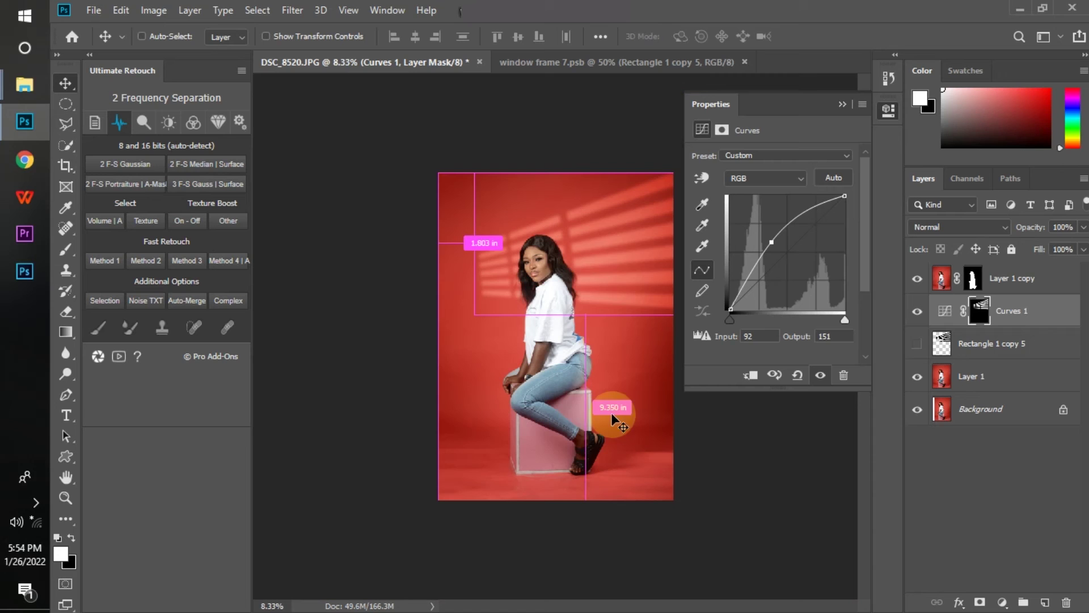
Add a Color Lookup adjustment above Layer 1 copy using the 3D LUT "a wedding lut.cube".
click(943, 277)
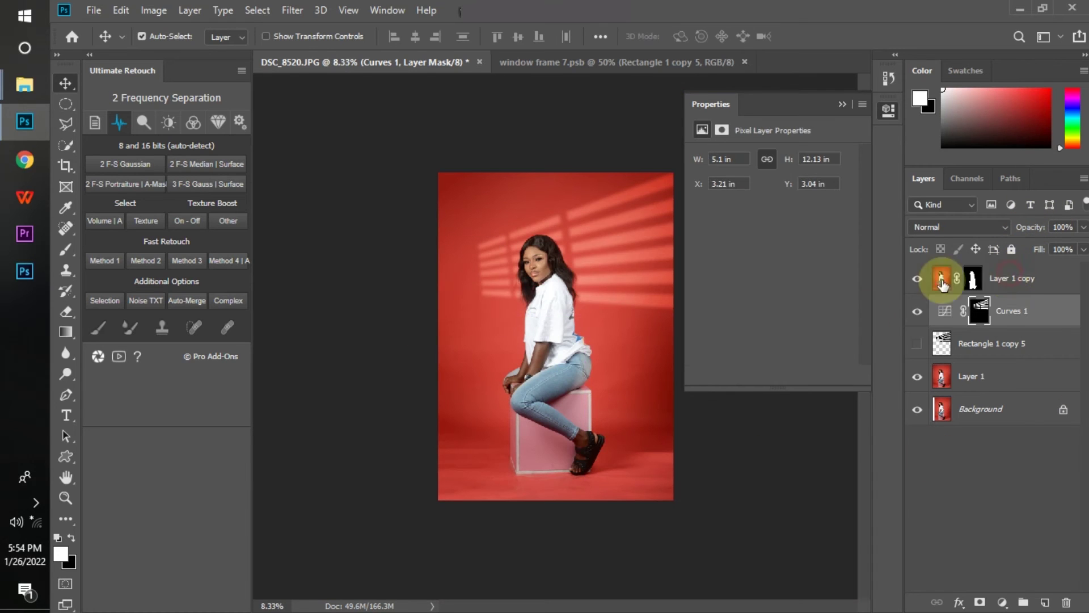
click(1003, 603)
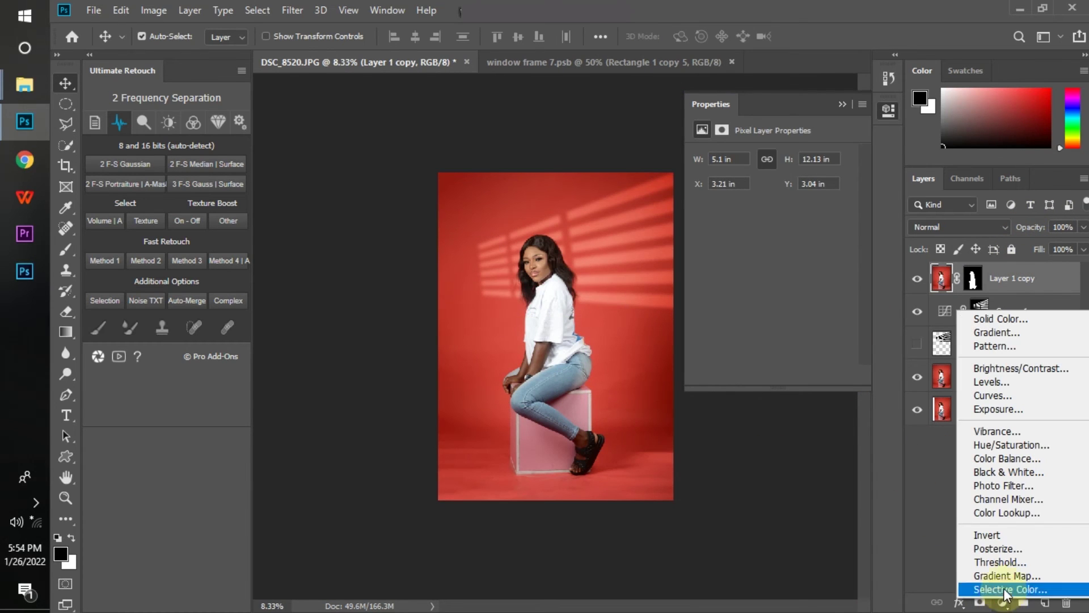
click(1005, 514)
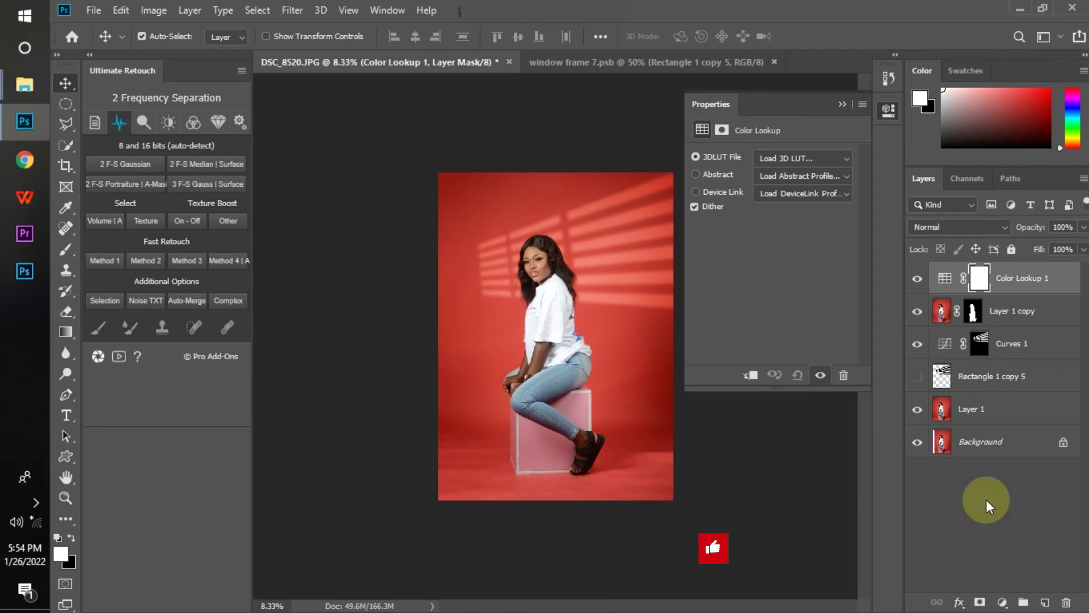
click(822, 151)
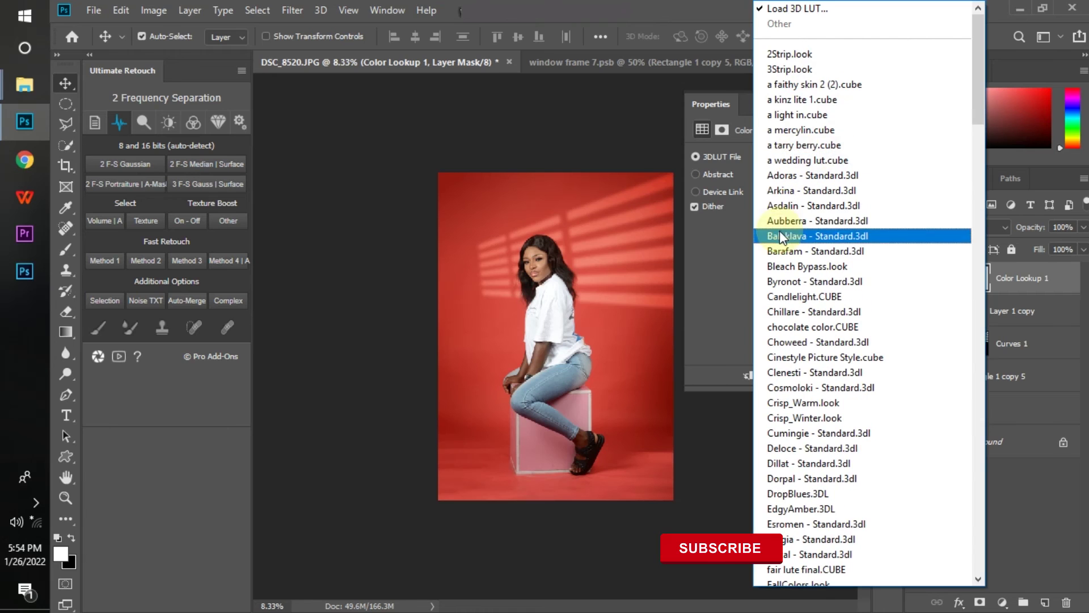
click(802, 158)
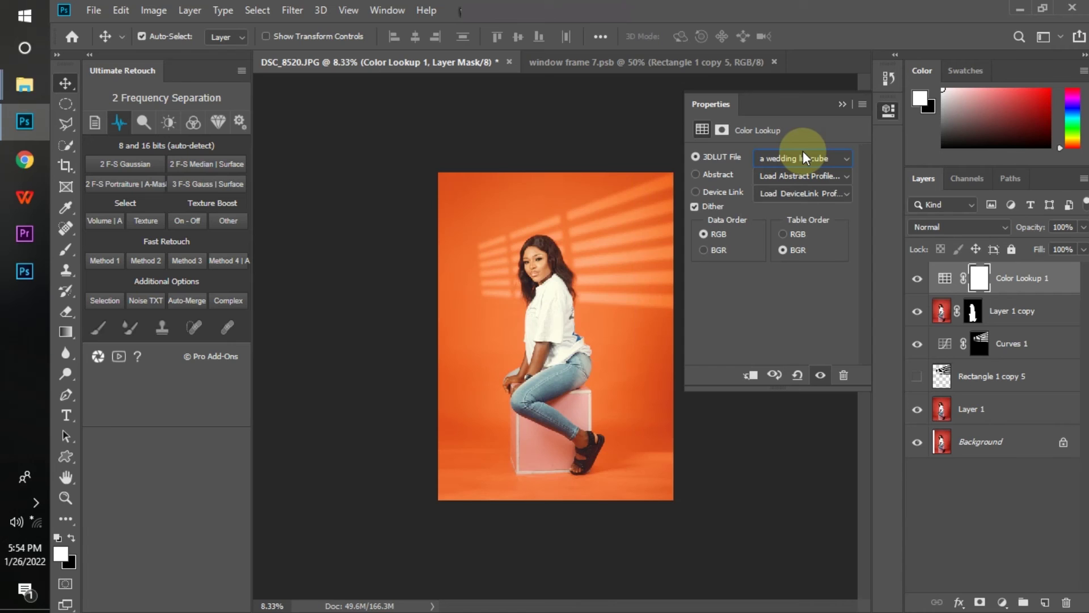
key(Down)
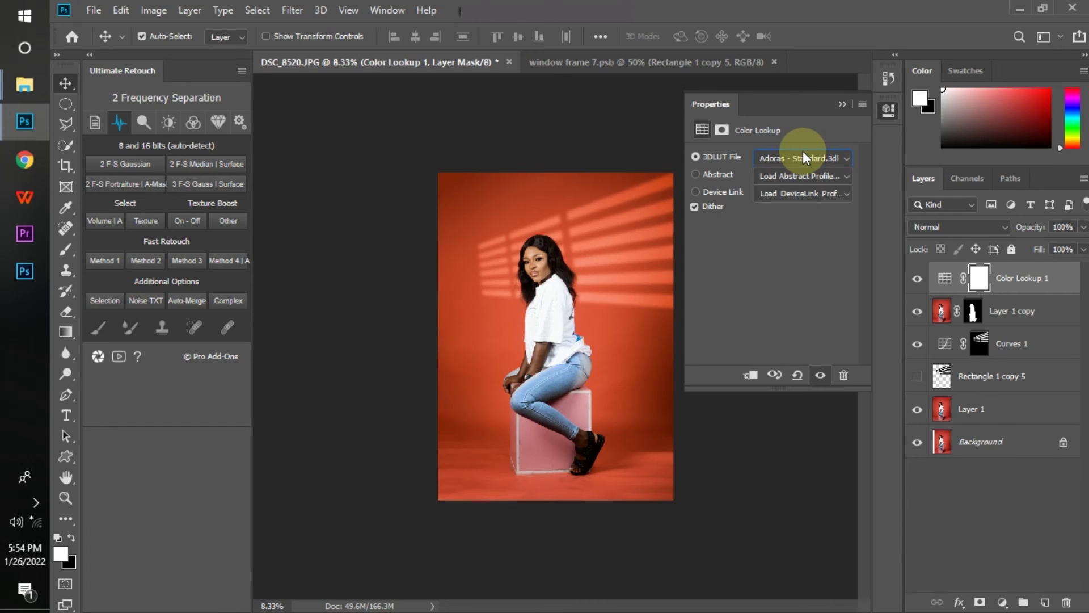
key(Up)
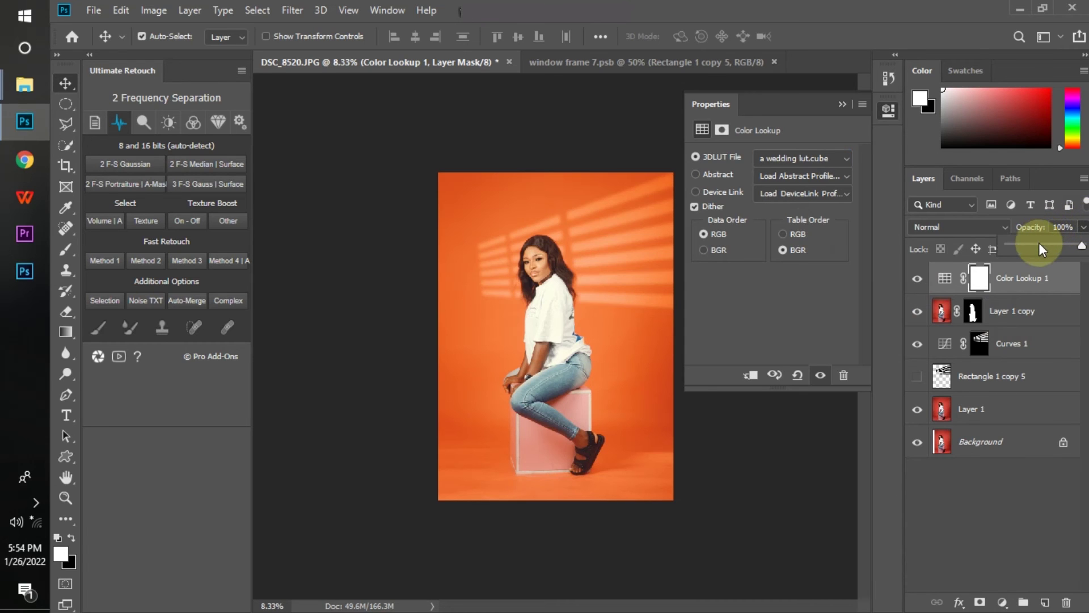
Lower the Color Lookup 1 layer's opacity to 37% and check the graded portrait.
drag(1039, 243, 1035, 248)
key(ctrl+plus)
key(ctrl+plus)
key(ctrl+plus)
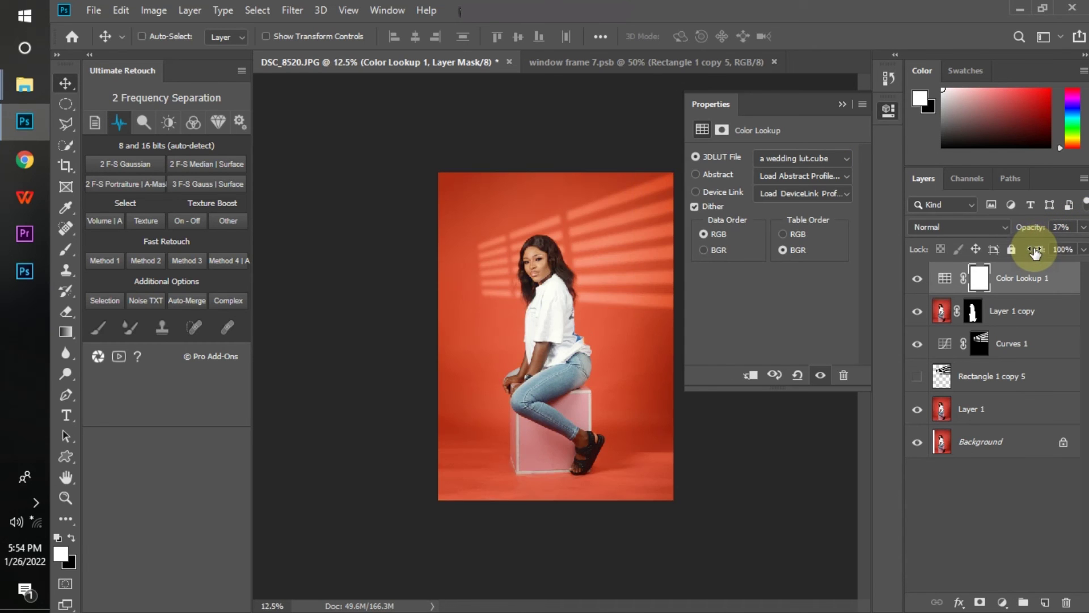
key(ctrl+minus)
key(ctrl+minus)
key(ctrl+plus)
key(ctrl+plus)
key(ctrl+minus)
key(ctrl+minus)
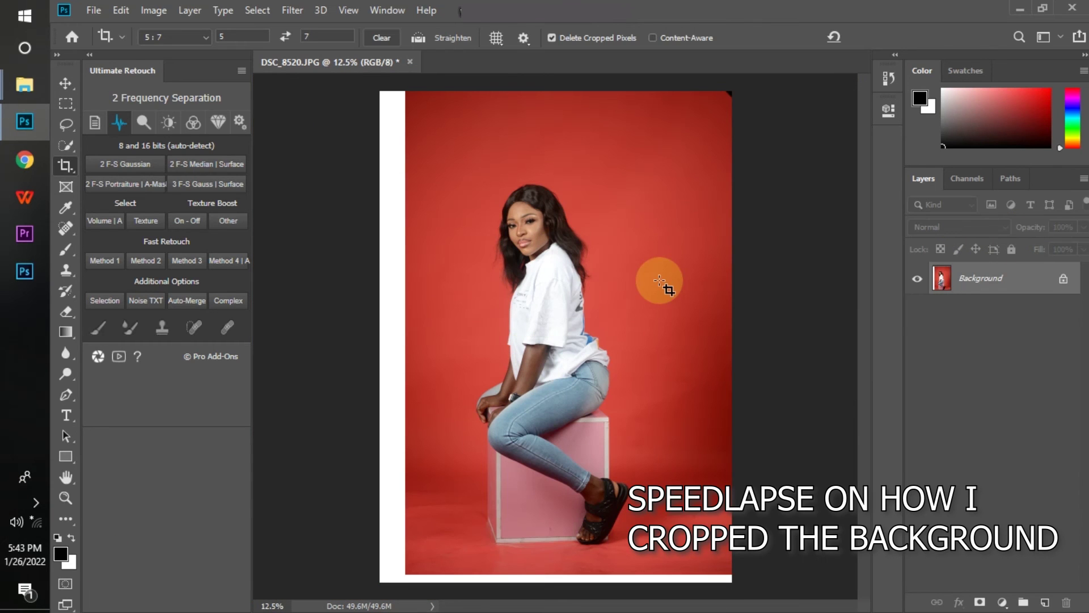
Duplicate the uncropped photo's Background layer and content-aware fill its outer border outside a rectangular selection around the woman, covering the white edges.
key(ctrl+j)
click(66, 103)
drag(435, 120, 730, 563)
key(ctrl+shift+i)
right_click(419, 410)
click(460, 295)
click(682, 148)
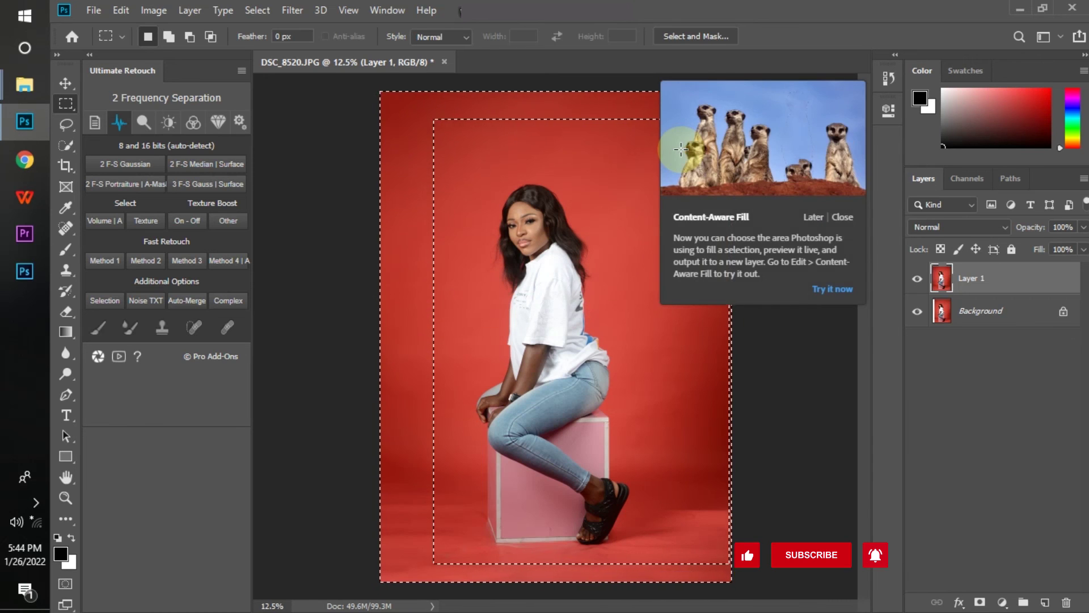
Deselect the filled border, compare Layer 1 with the original, and duplicate Layer 1.
key(ctrl+d)
key(ctrl+plus)
key(ctrl+minus)
key(ctrl+minus)
click(919, 279)
key(ctrl+plus)
Select the seated woman and the box on Layer 1 copy using Select Subject, and inspect the selection edge around her hair.
click(66, 145)
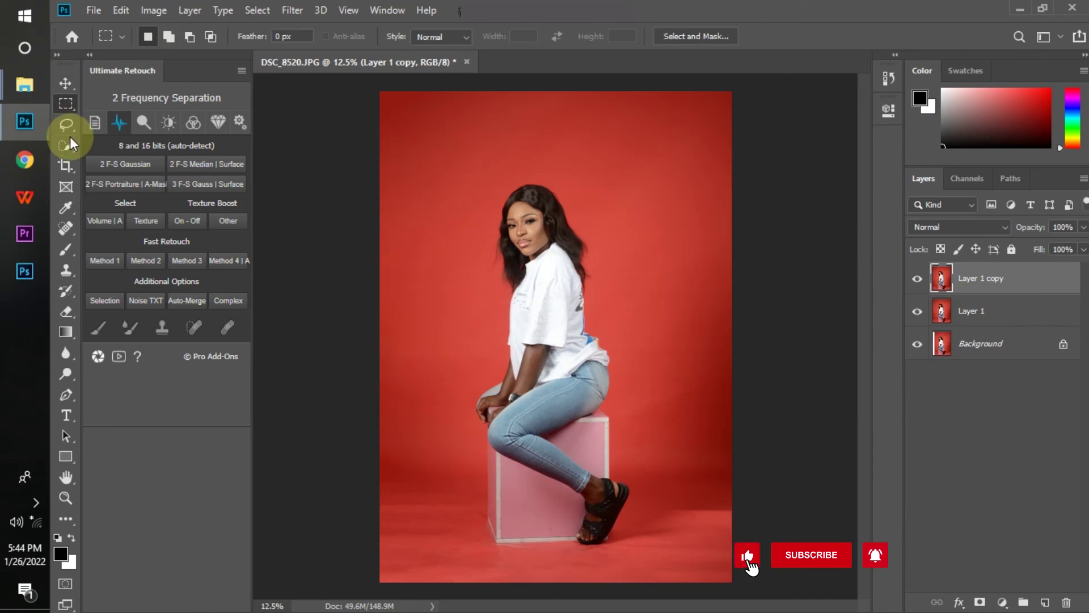
click(452, 37)
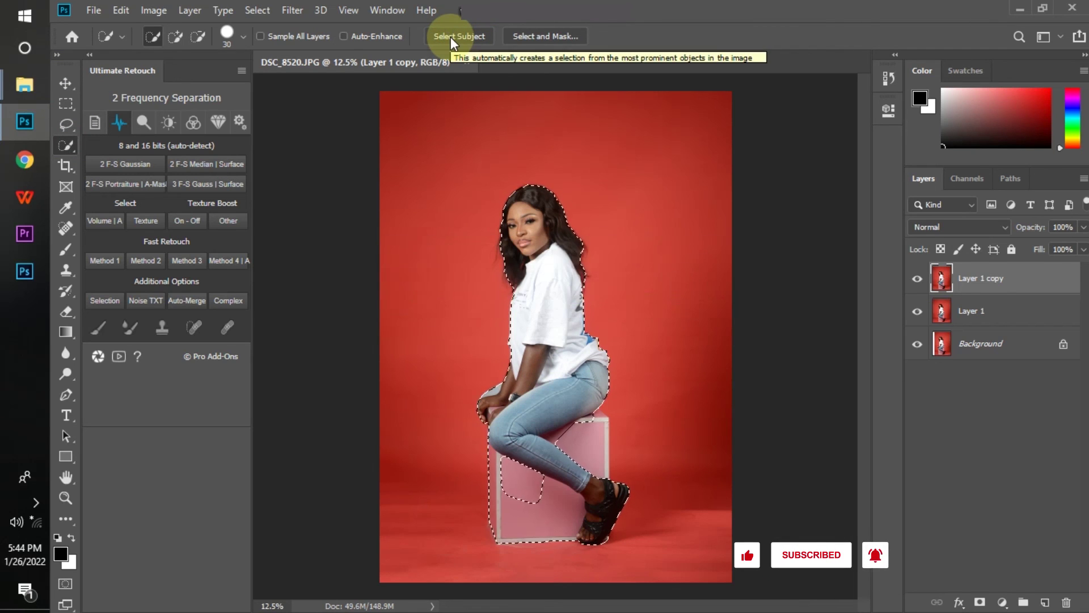
key(ctrl+plus)
key(ctrl+plus)
key(ctrl+plus)
scroll(526, 217, up, 4)
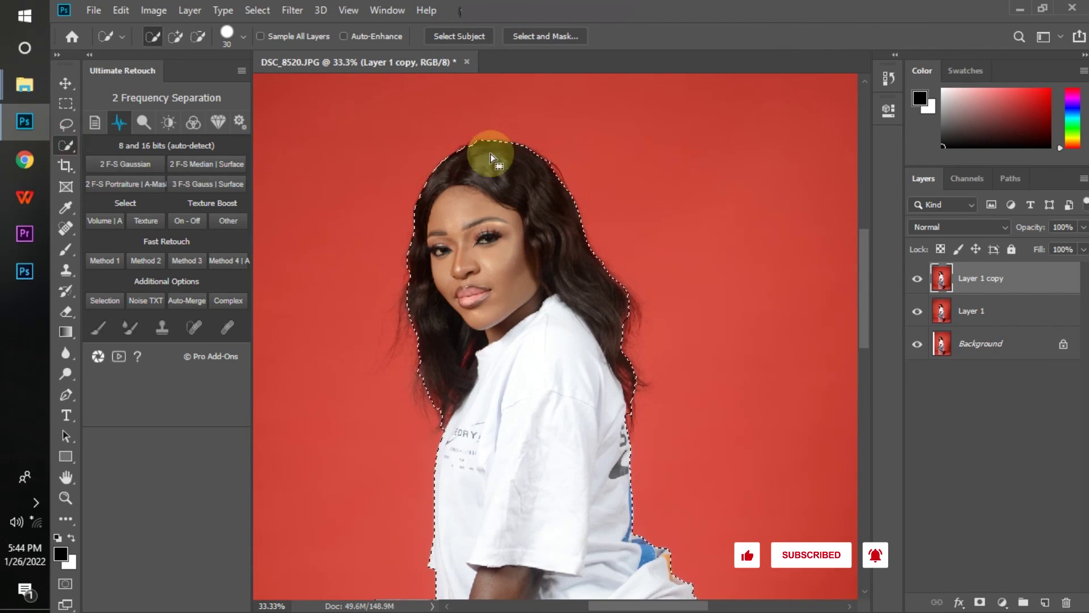